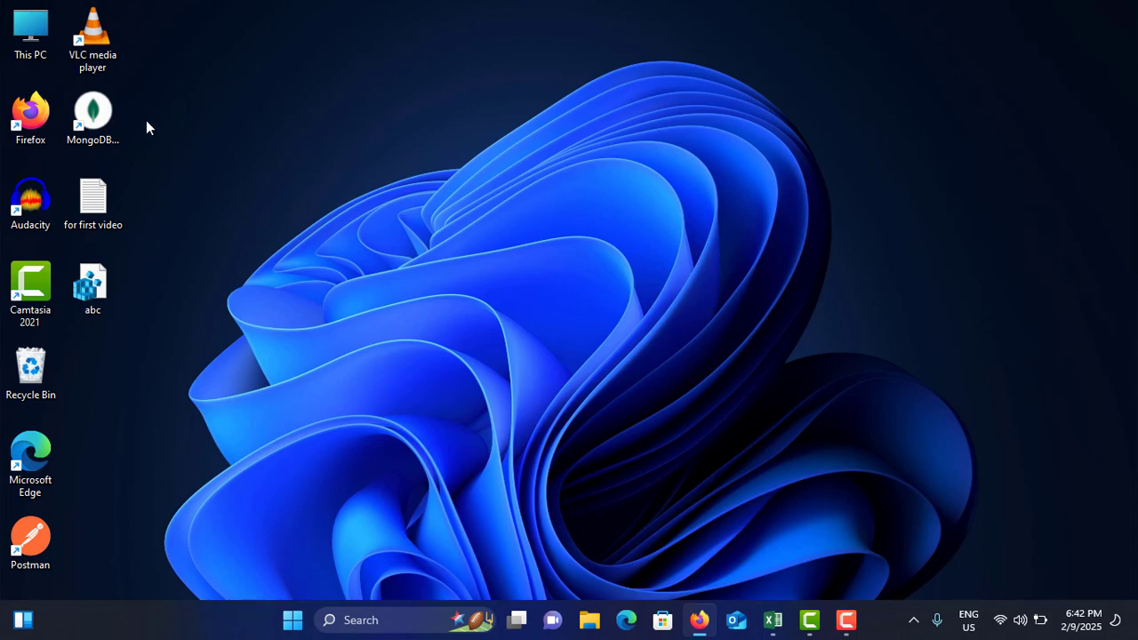
- Open the Keyboard page of the Accessibility section in Windows Settings
{"action": "left_click", "coordinate": [293, 620]}
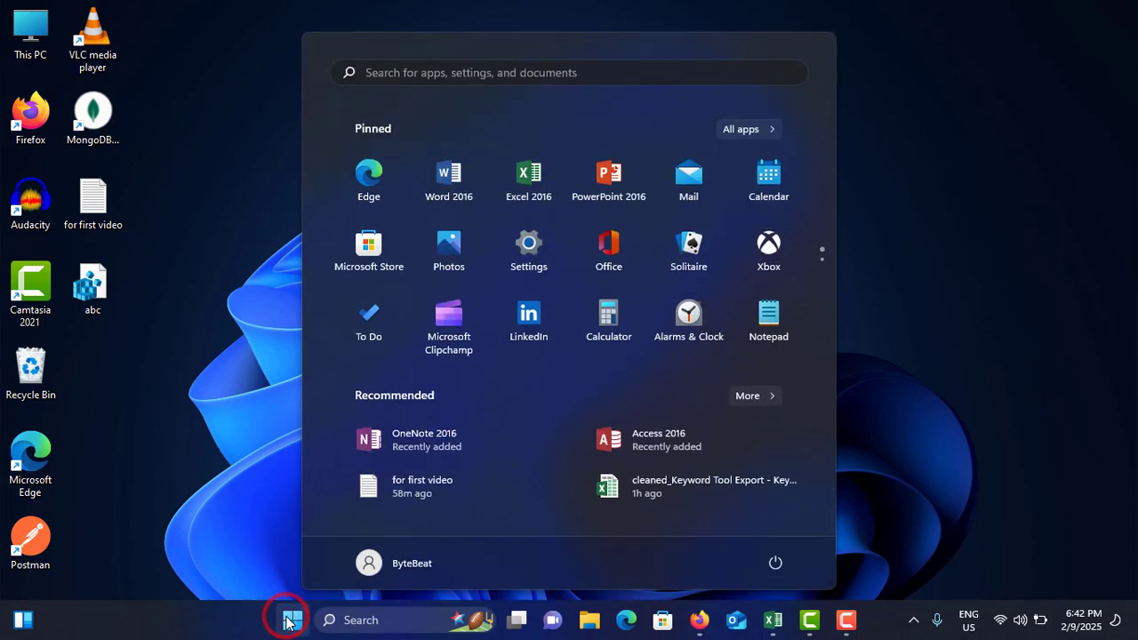
{"action": "left_click", "coordinate": [545, 257]}
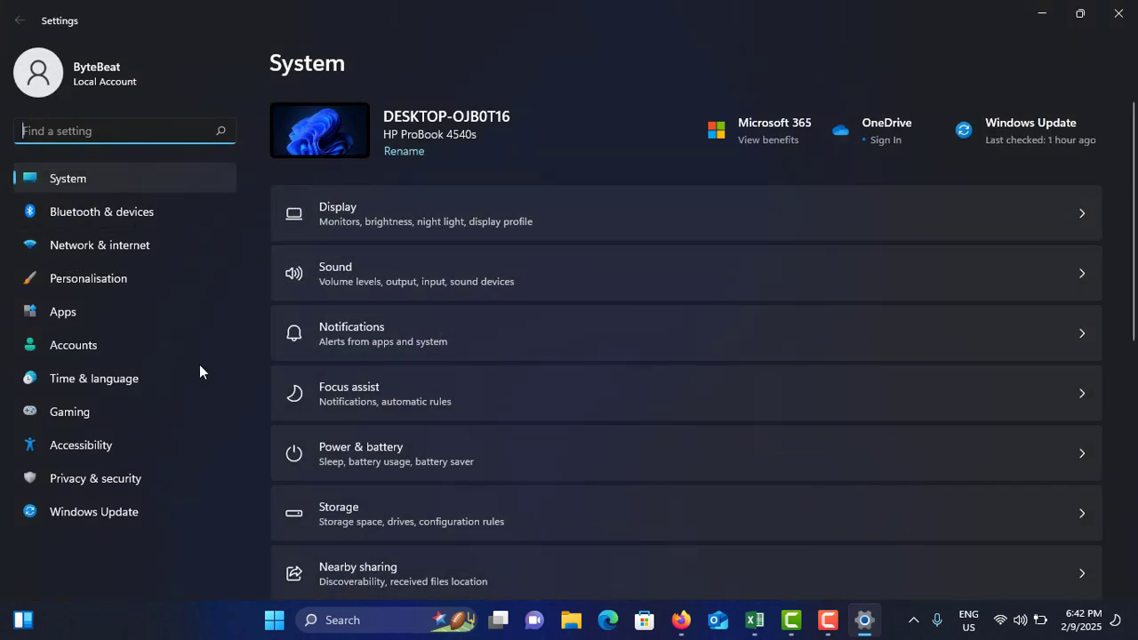
{"action": "left_click", "coordinate": [98, 445]}
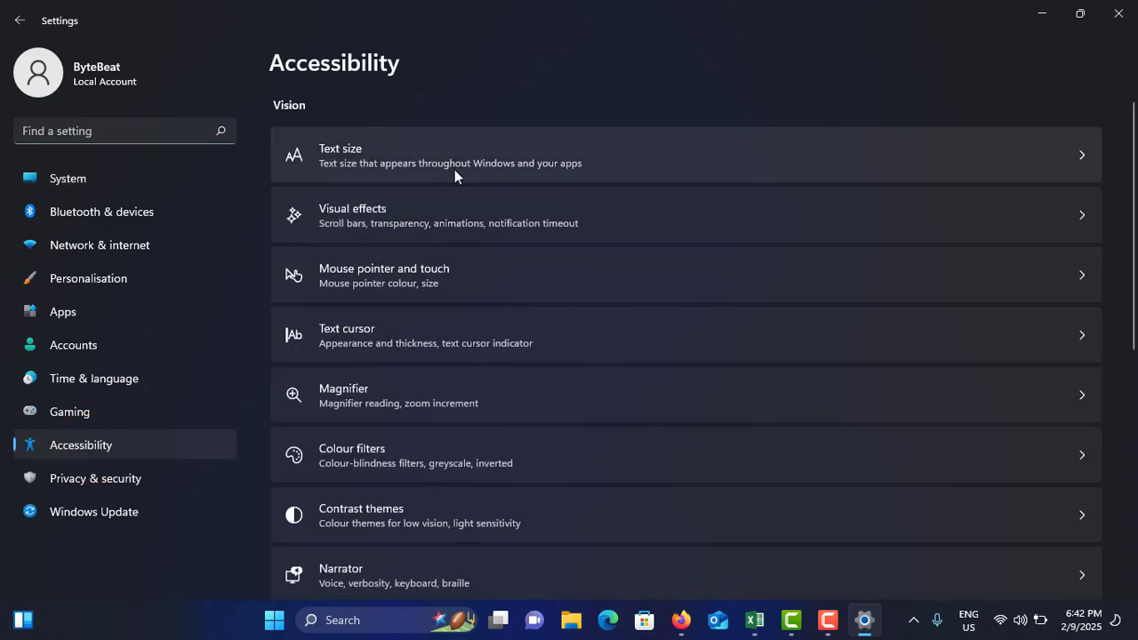
{"action": "scroll", "coordinate": [433, 332], "scroll_direction": "down", "scroll_amount": 2}
{"action": "scroll", "coordinate": [432, 331], "scroll_direction": "down", "scroll_amount": 6}
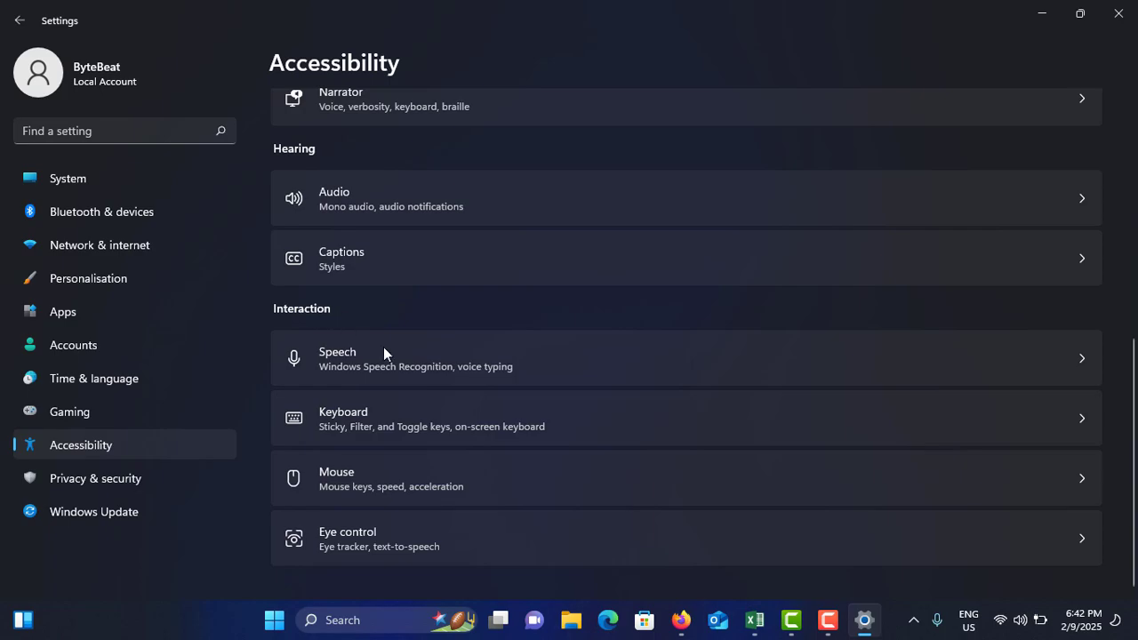
{"action": "left_click", "coordinate": [451, 418]}
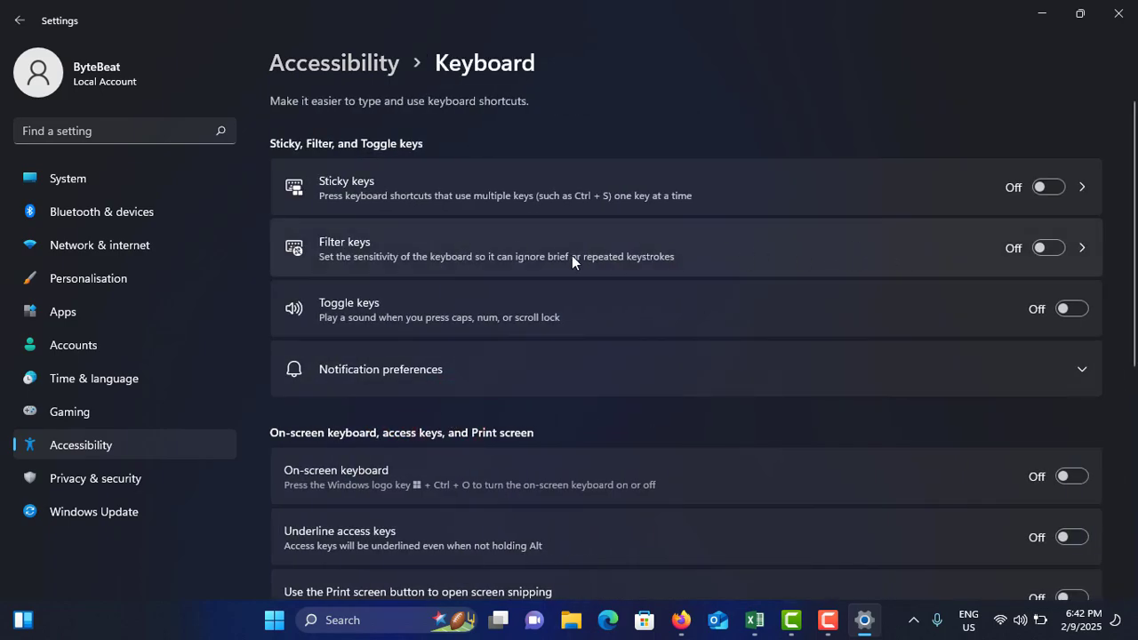
- Switch Filter keys on and back off, and close Settings
{"action": "left_click", "coordinate": [1043, 249]}
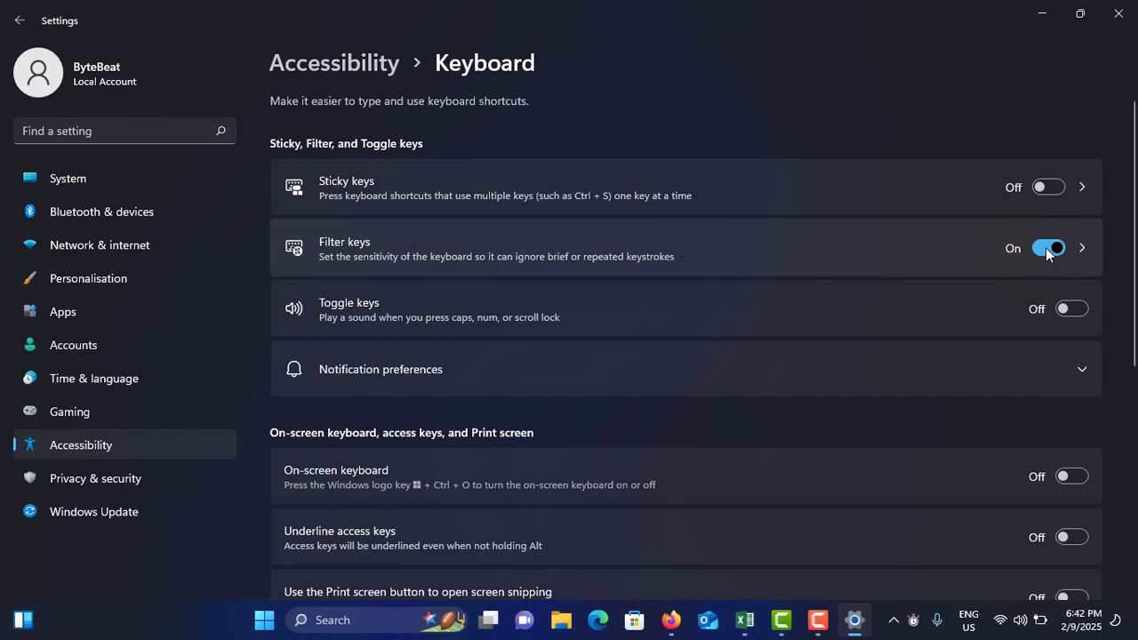
{"action": "left_click", "coordinate": [1042, 249]}
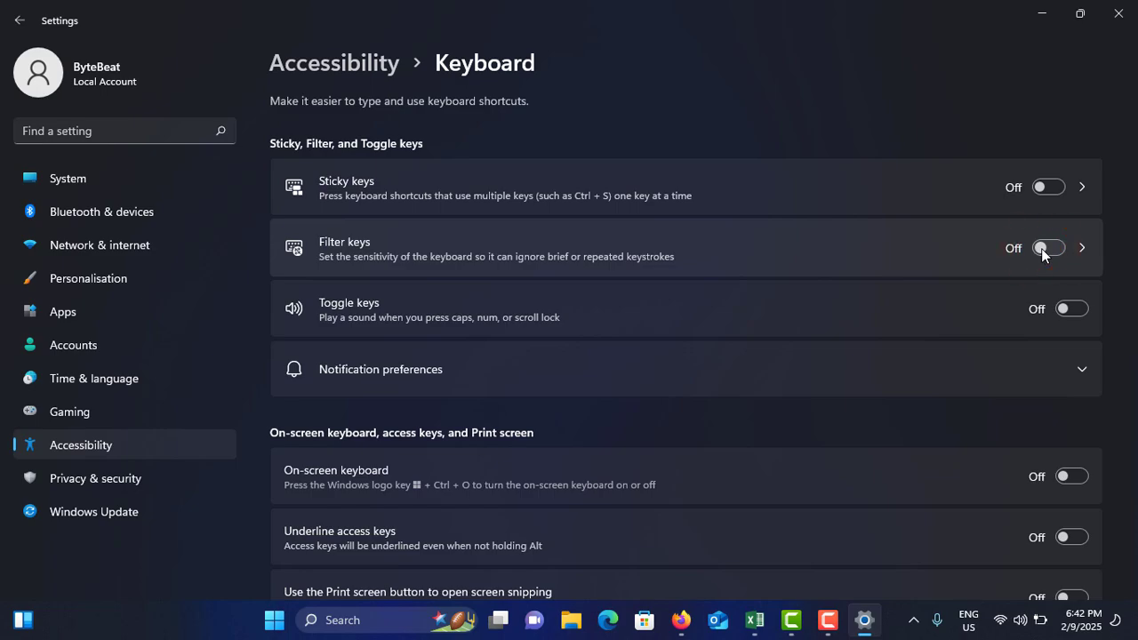
{"action": "left_click", "coordinate": [1118, 13]}
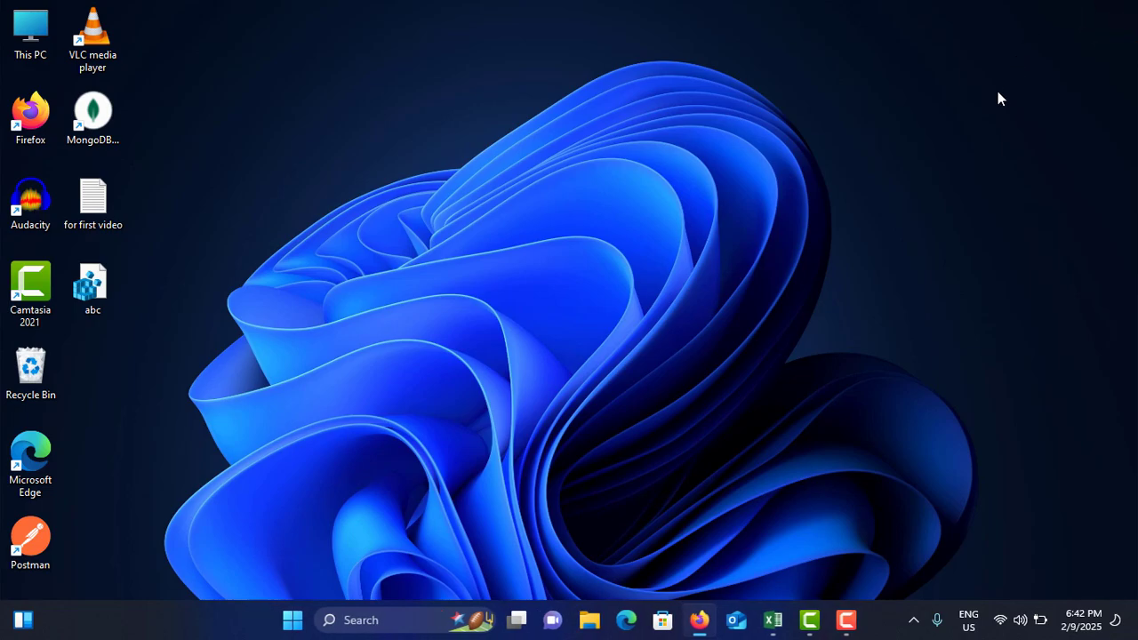
- Turn off Game Mode in the Gaming section of Windows Settings, and close Settings
{"action": "left_click", "coordinate": [291, 618]}
{"action": "left_click", "coordinate": [525, 242]}
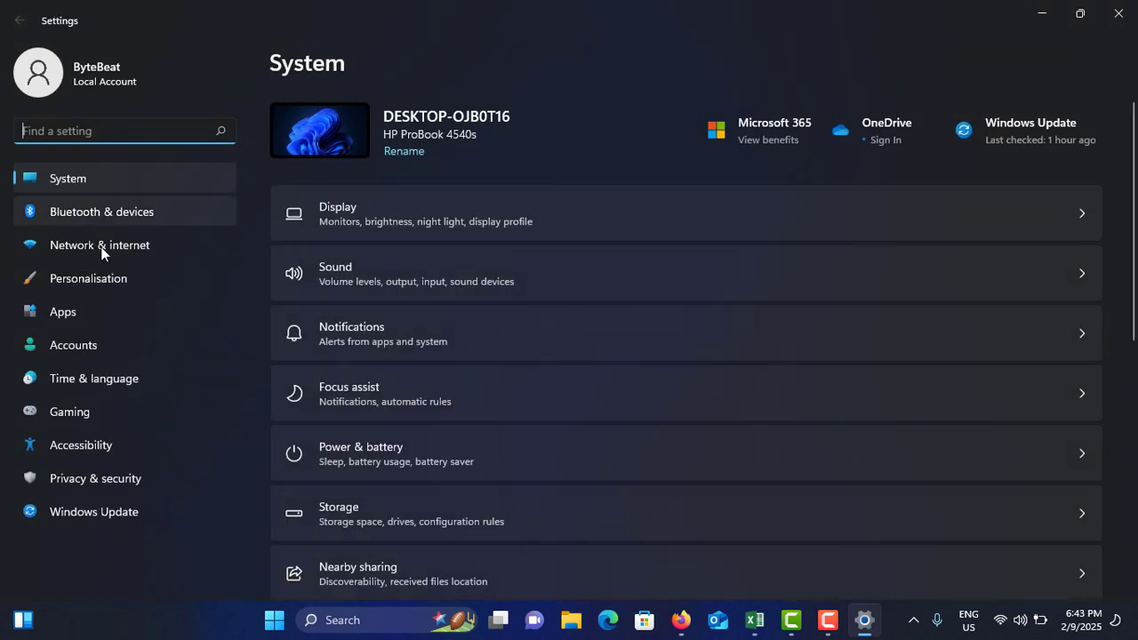
{"action": "left_click", "coordinate": [66, 418]}
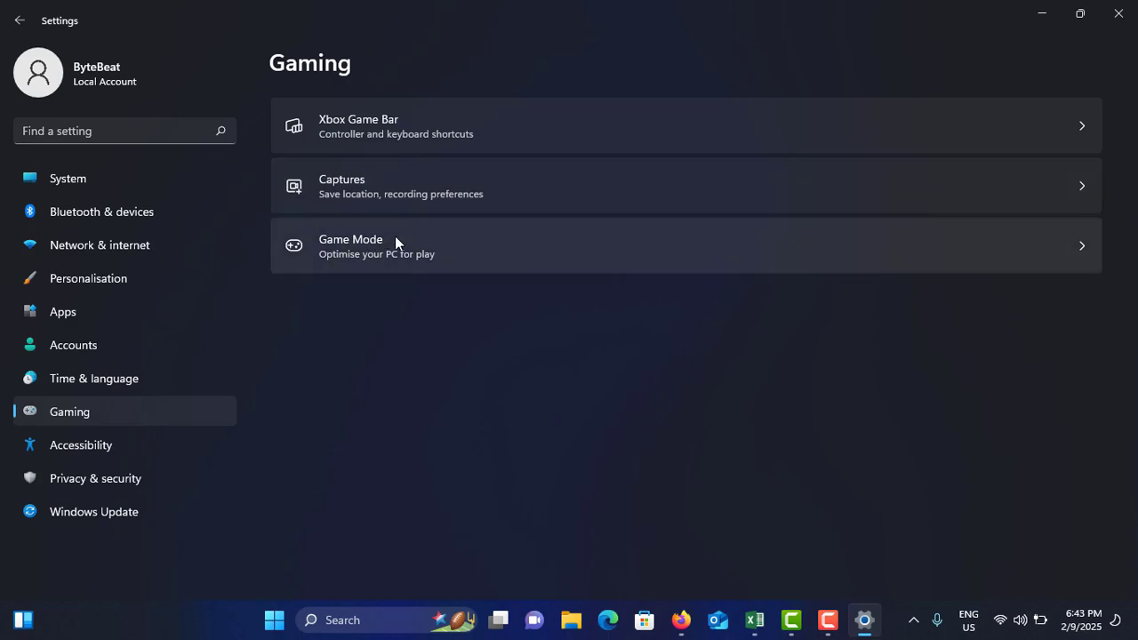
{"action": "left_click", "coordinate": [365, 241]}
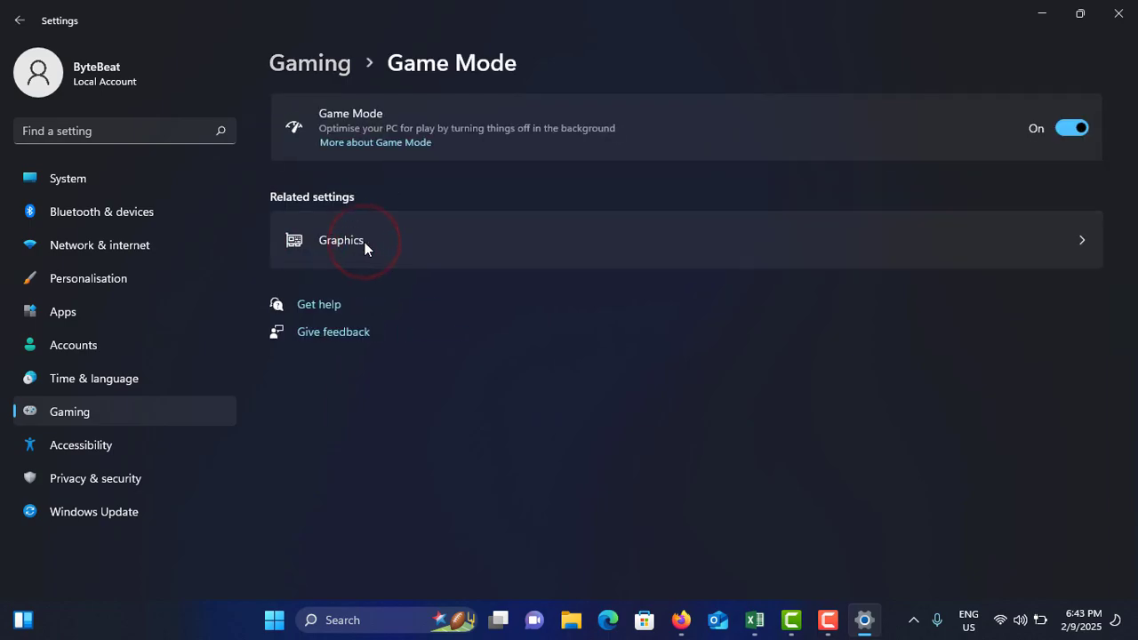
{"action": "left_click", "coordinate": [1063, 128]}
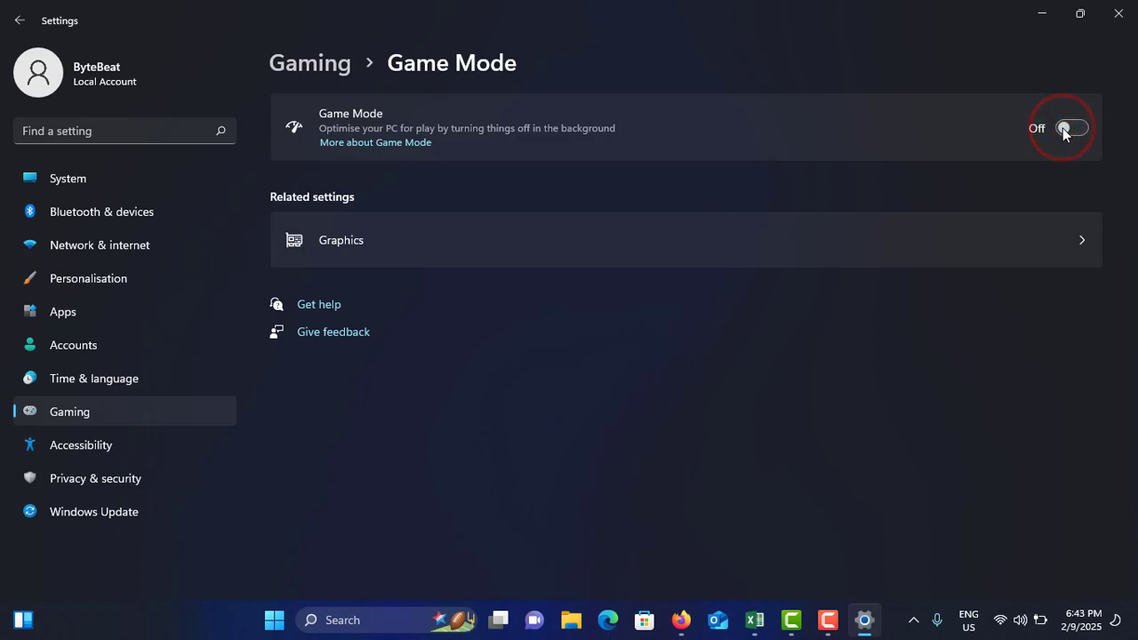
{"action": "left_click", "coordinate": [1119, 20]}
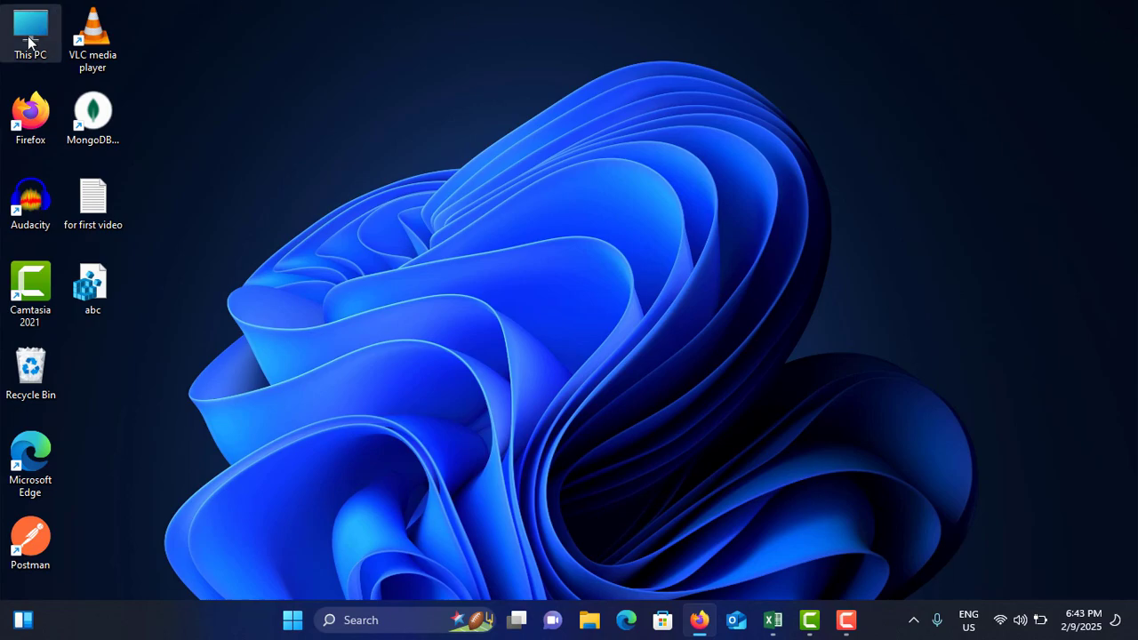
- Open Device Manager and expand the Keyboards category
{"action": "right_click", "coordinate": [293, 621]}
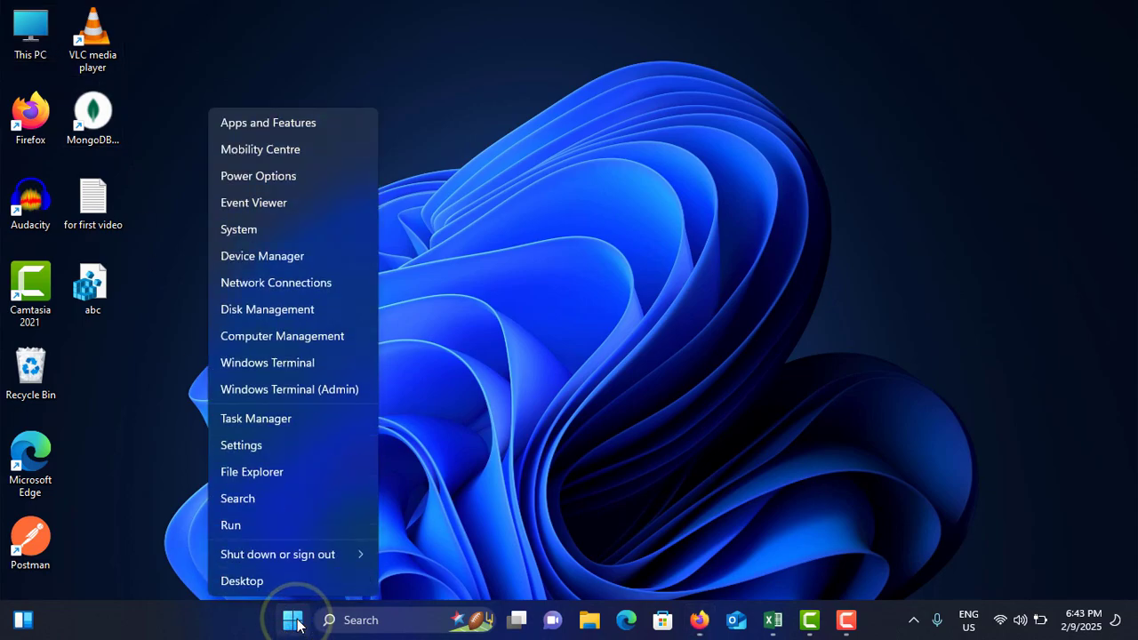
{"action": "left_click", "coordinate": [299, 258]}
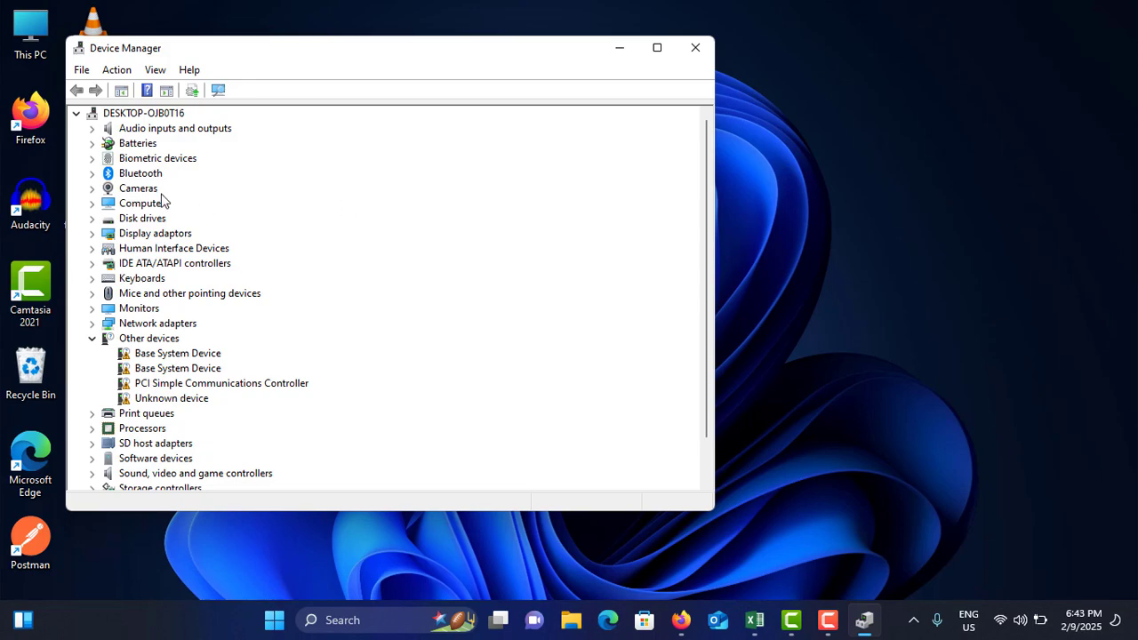
{"action": "double_click", "coordinate": [142, 278]}
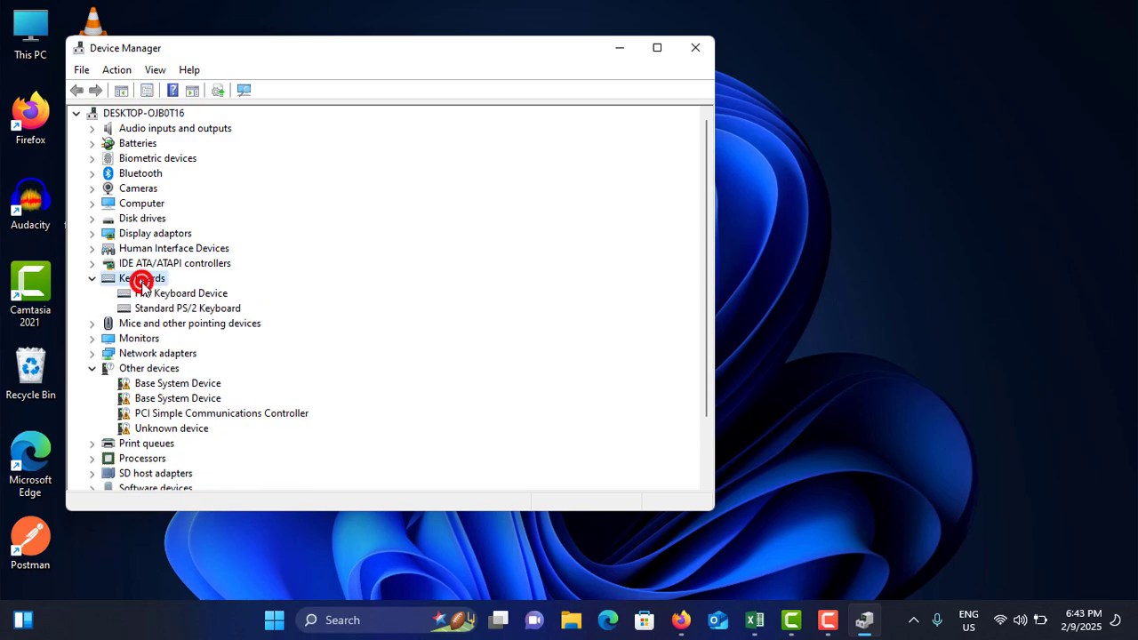
- Run an automatic driver search for the HID Keyboard Device, and close the driver update wizard
{"action": "left_click", "coordinate": [194, 295]}
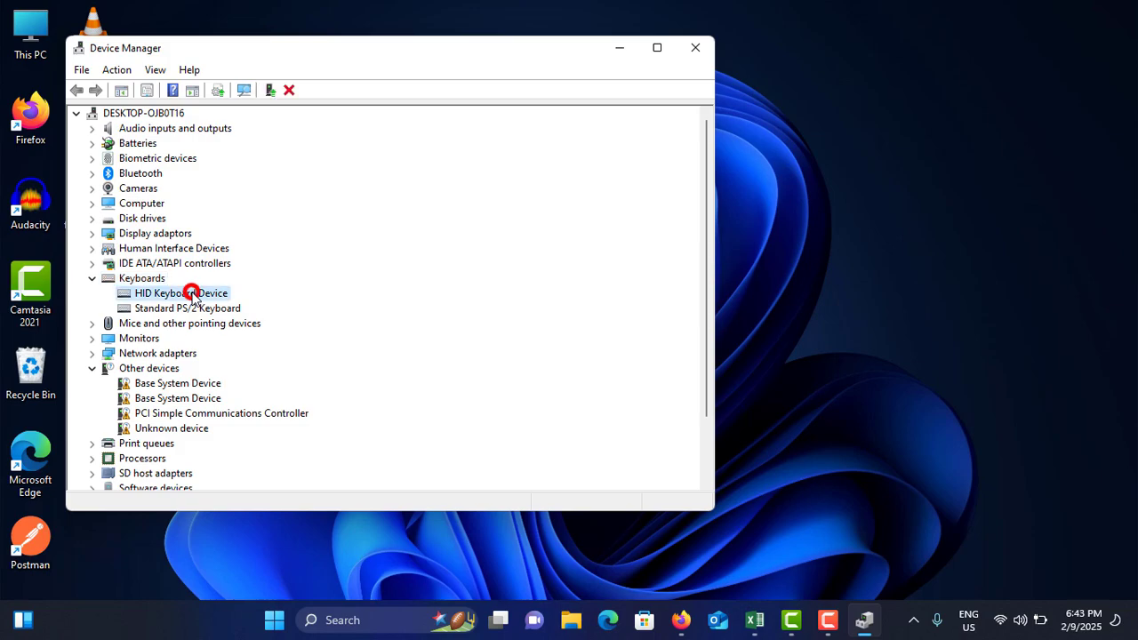
{"action": "right_click", "coordinate": [193, 297]}
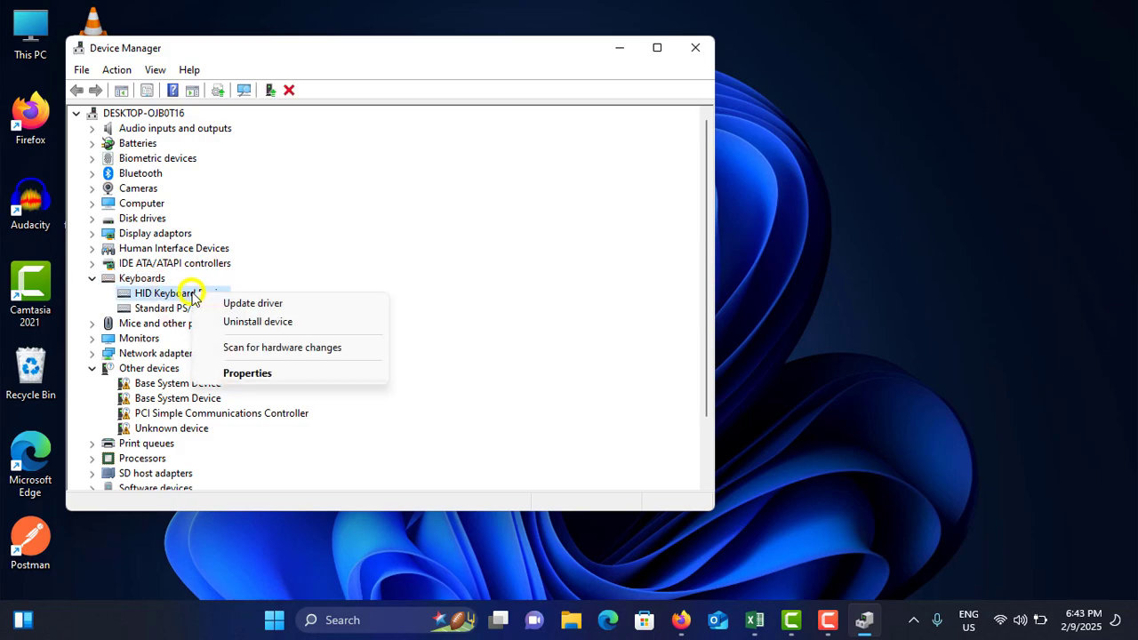
{"action": "left_click", "coordinate": [287, 306]}
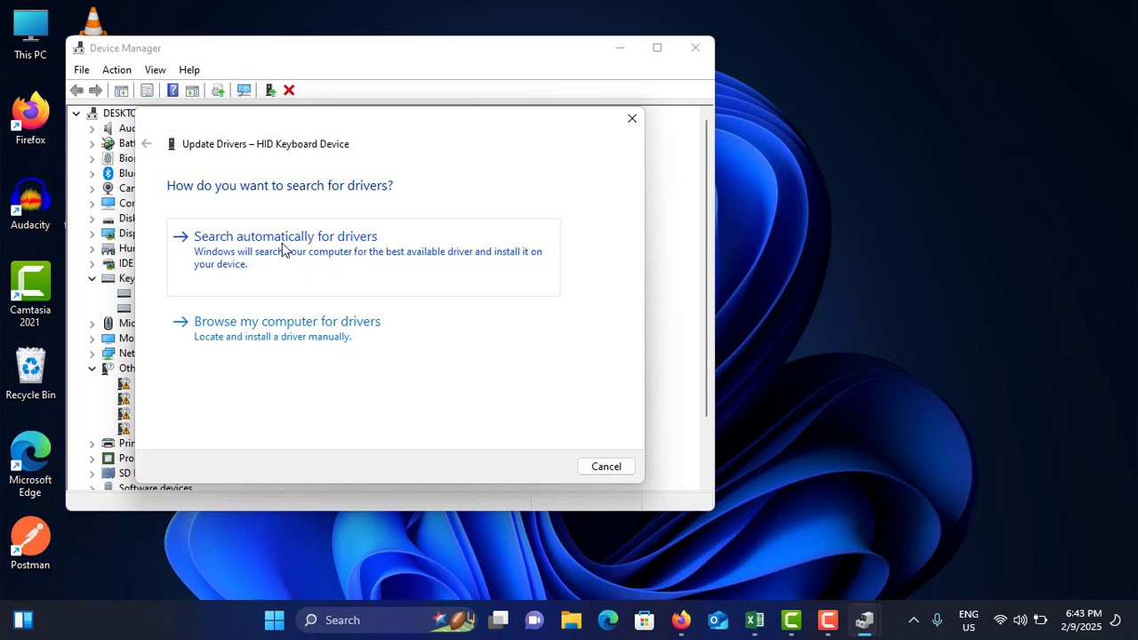
{"action": "left_click", "coordinate": [282, 249]}
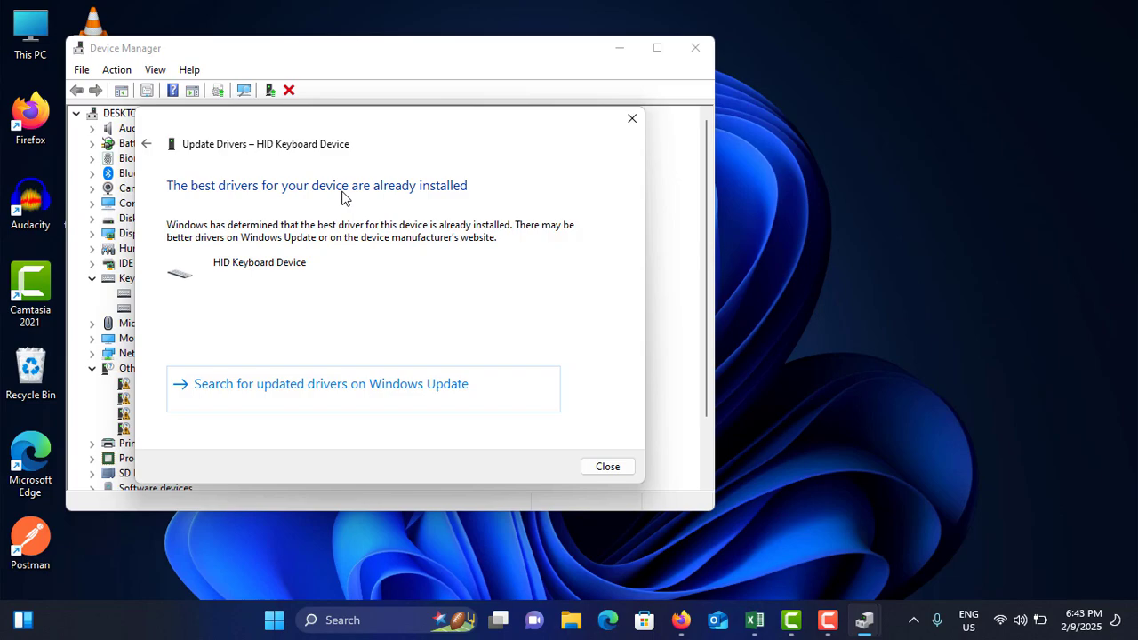
{"action": "left_click", "coordinate": [638, 117]}
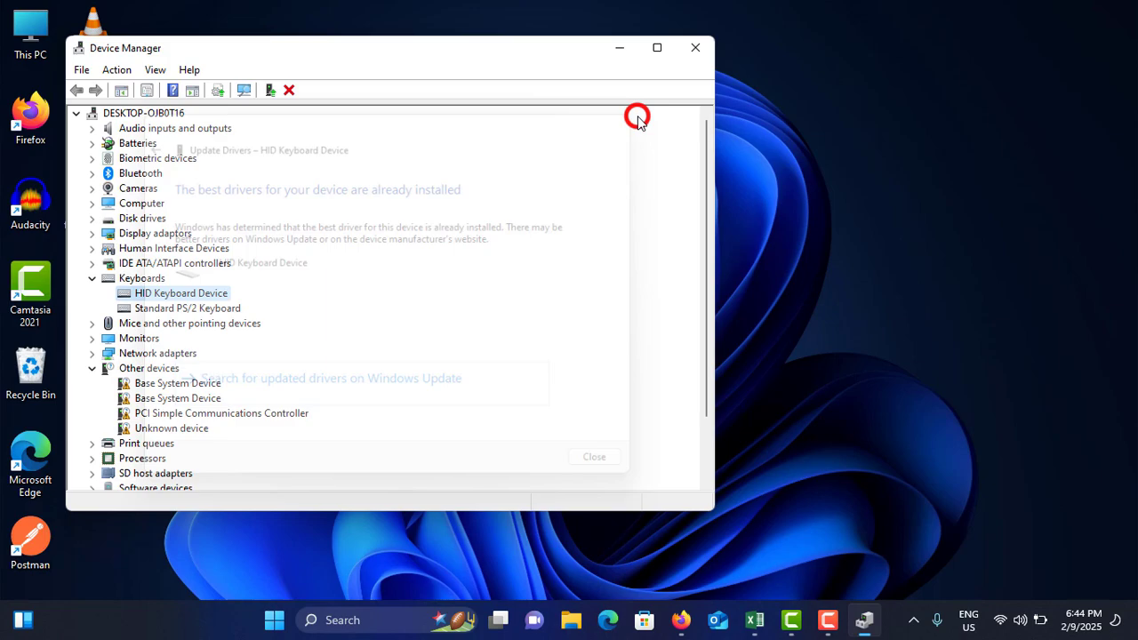
- Start a manual driver update for the HID Keyboard Device and bring up the list of available drivers on the computer
{"action": "left_click", "coordinate": [209, 308]}
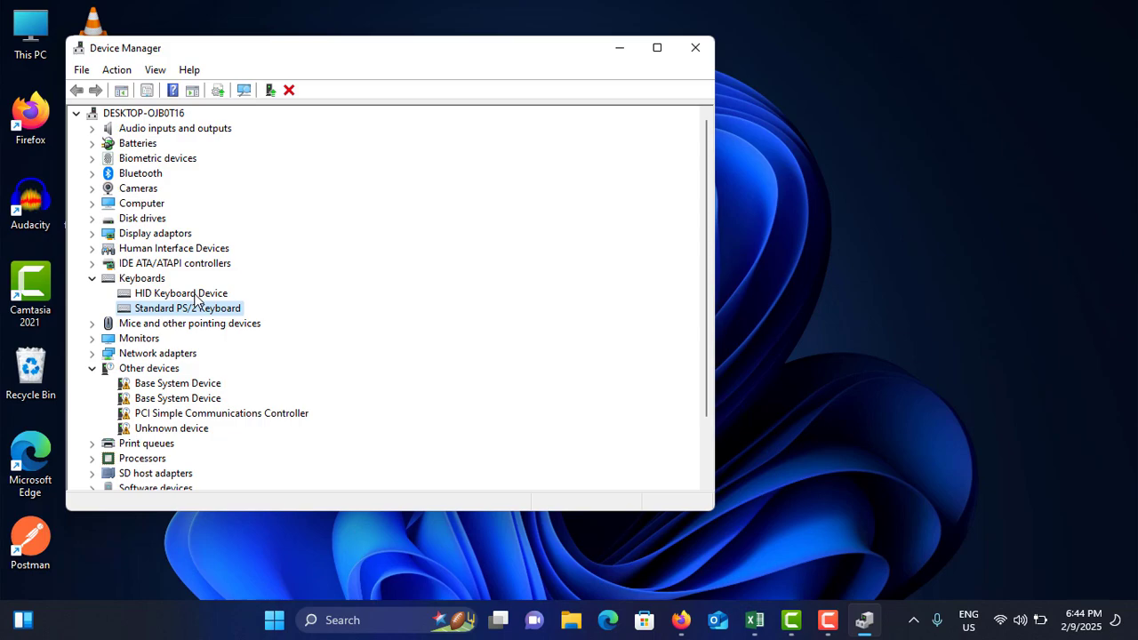
{"action": "left_click", "coordinate": [190, 295]}
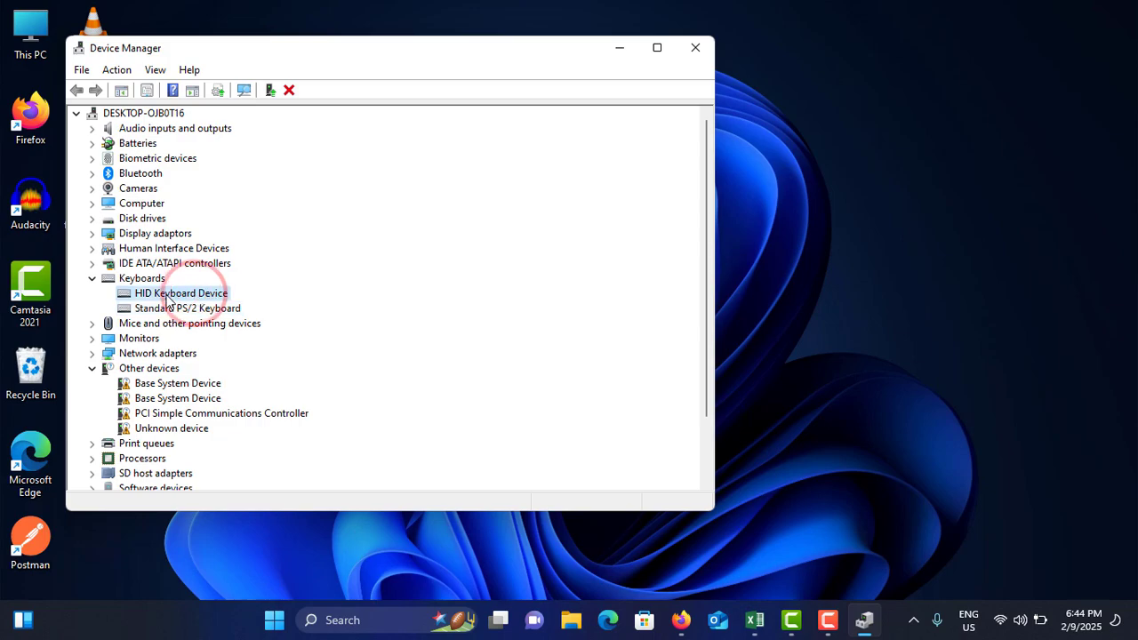
{"action": "right_click", "coordinate": [166, 298]}
{"action": "left_click", "coordinate": [224, 304]}
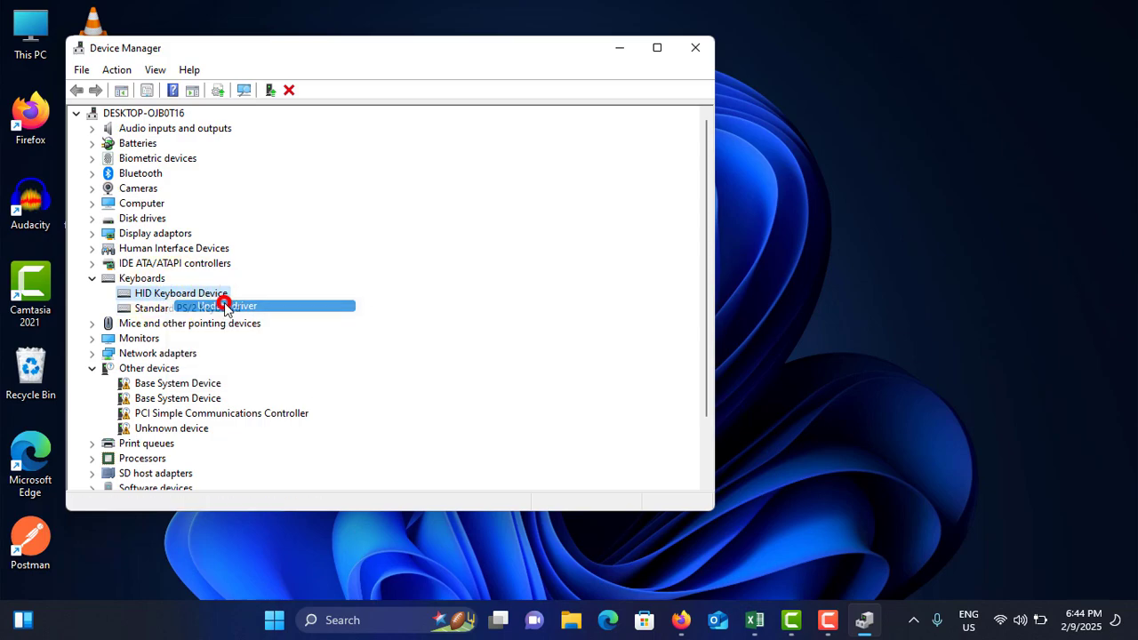
{"action": "left_click", "coordinate": [253, 325]}
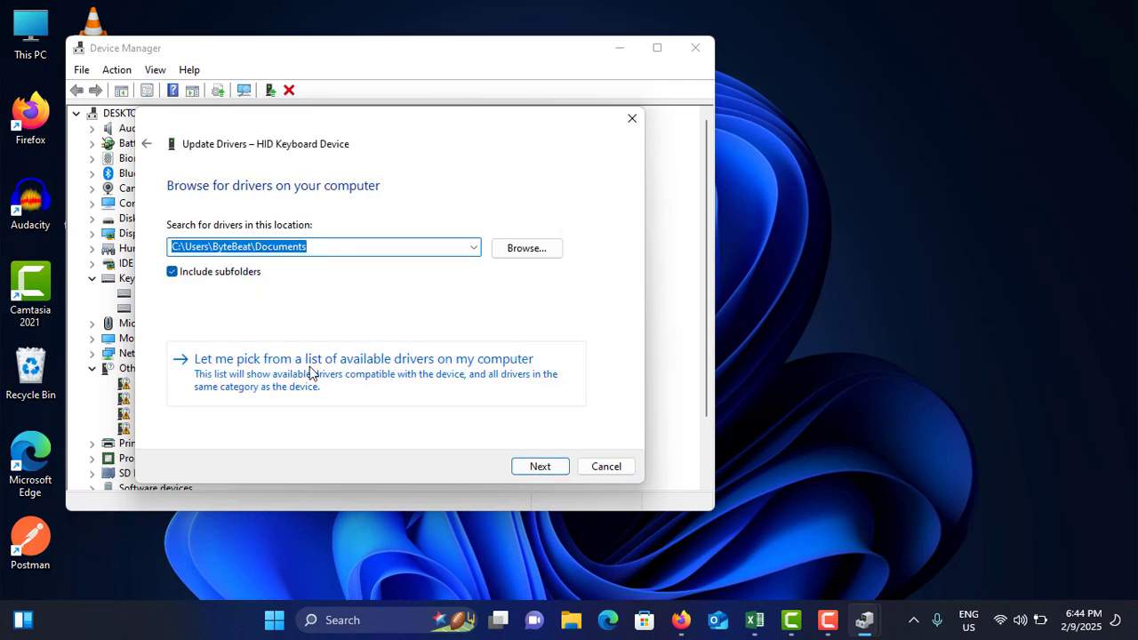
{"action": "left_click", "coordinate": [373, 363]}
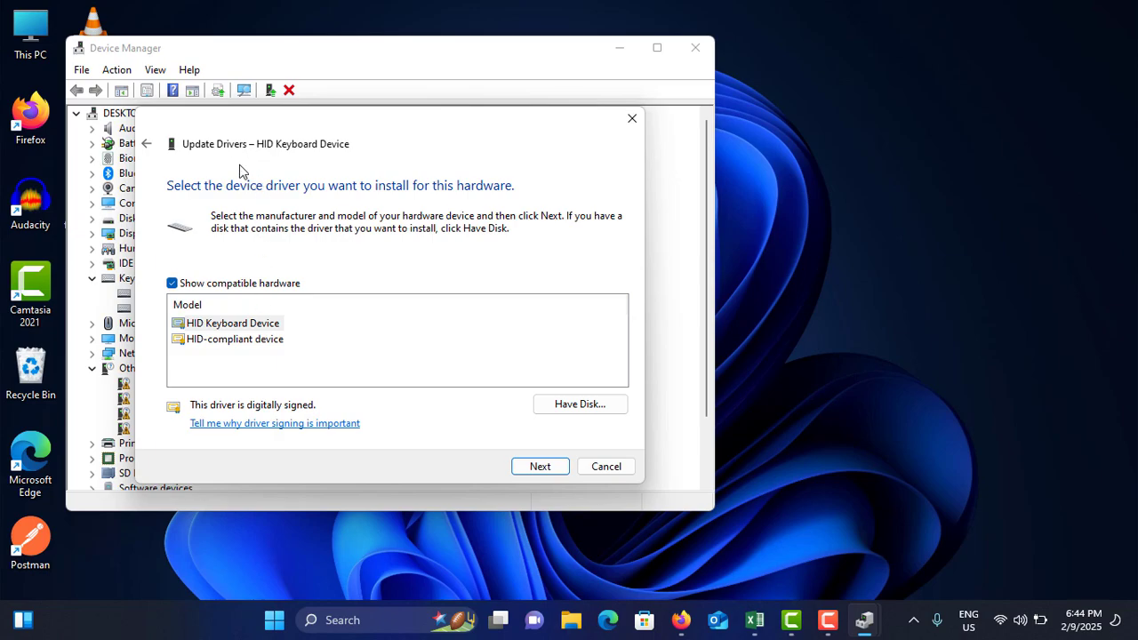
- Install the HID Keyboard Device driver from the compatible models, and close the wizard and Device Manager
{"action": "left_click", "coordinate": [247, 343]}
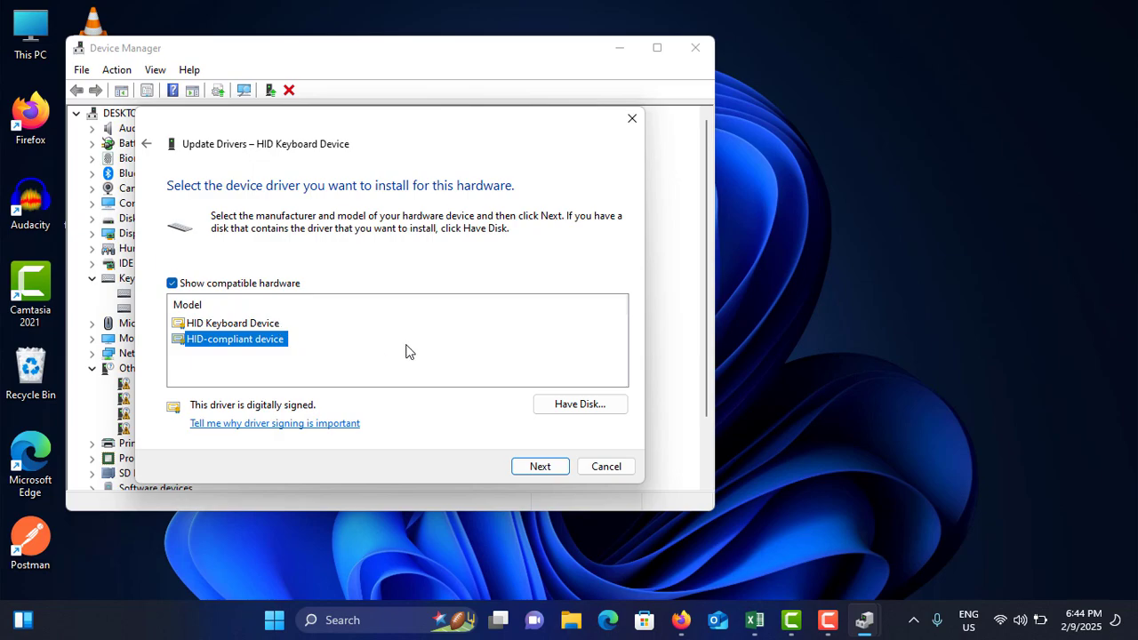
{"action": "left_click", "coordinate": [222, 325]}
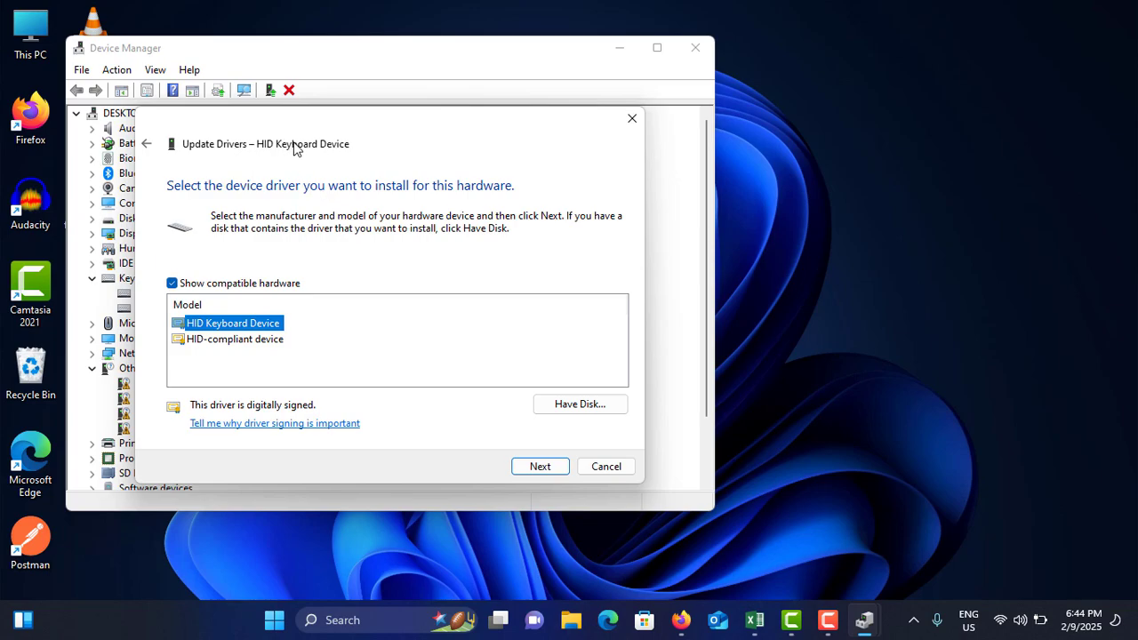
{"action": "left_click", "coordinate": [544, 465]}
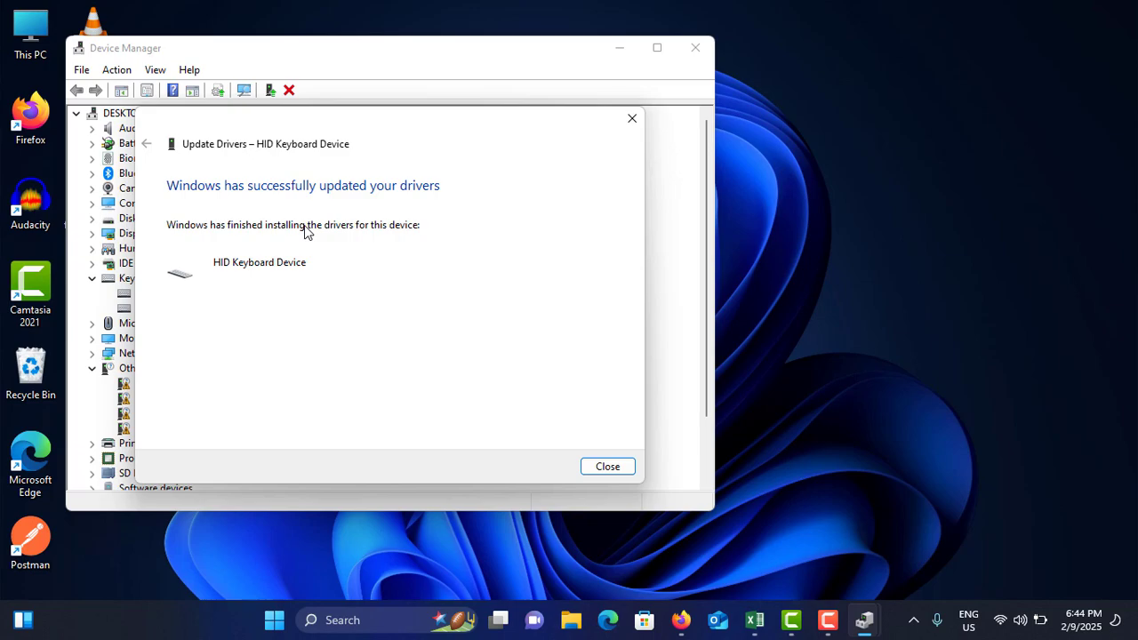
{"action": "left_click", "coordinate": [599, 471]}
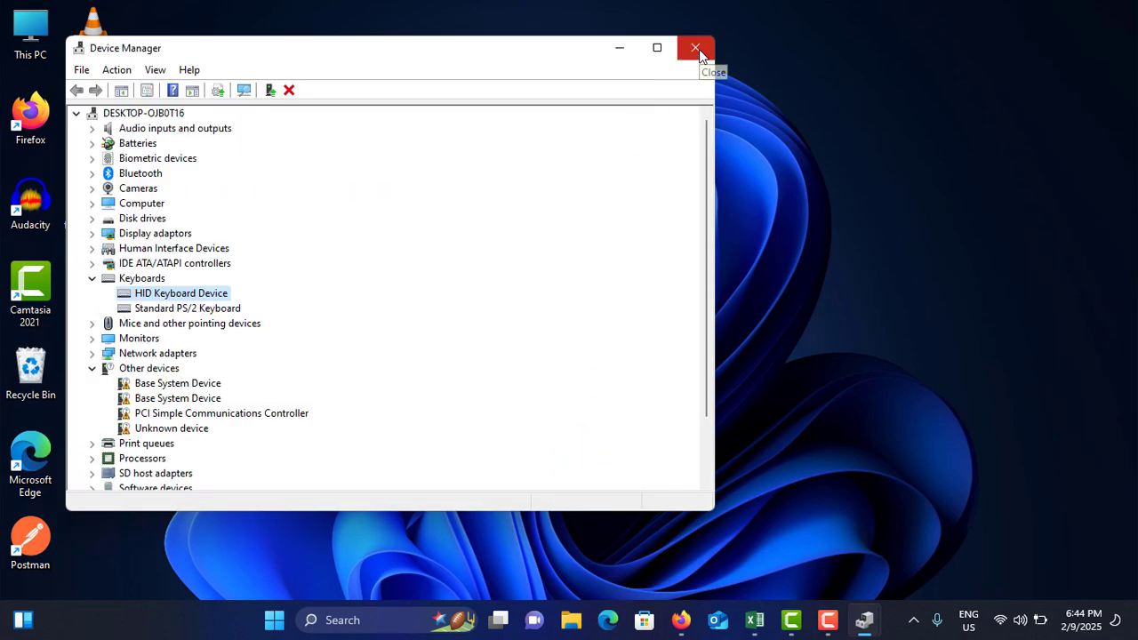
{"action": "left_click", "coordinate": [698, 50]}
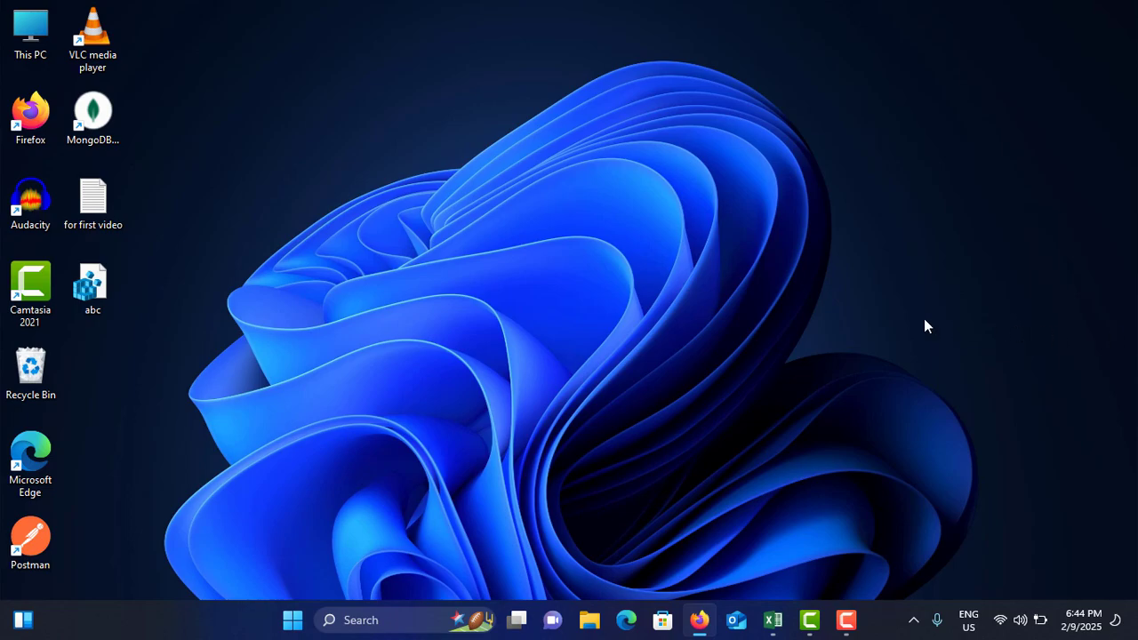
- Open the Troubleshoot page in the System settings
{"action": "left_click", "coordinate": [293, 620]}
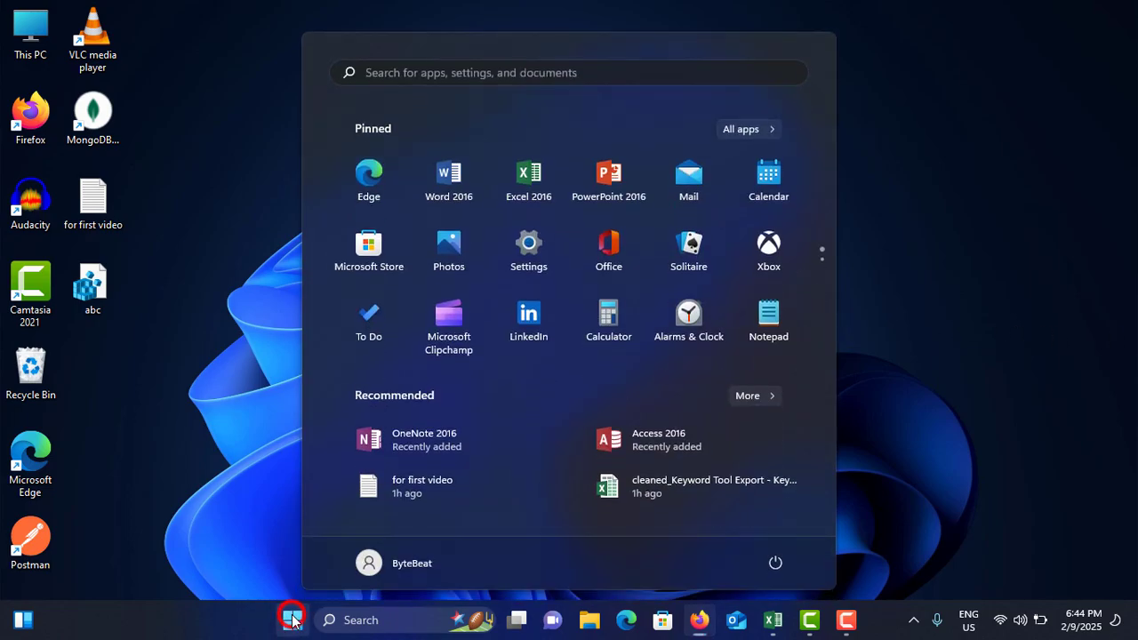
{"action": "left_click", "coordinate": [528, 258]}
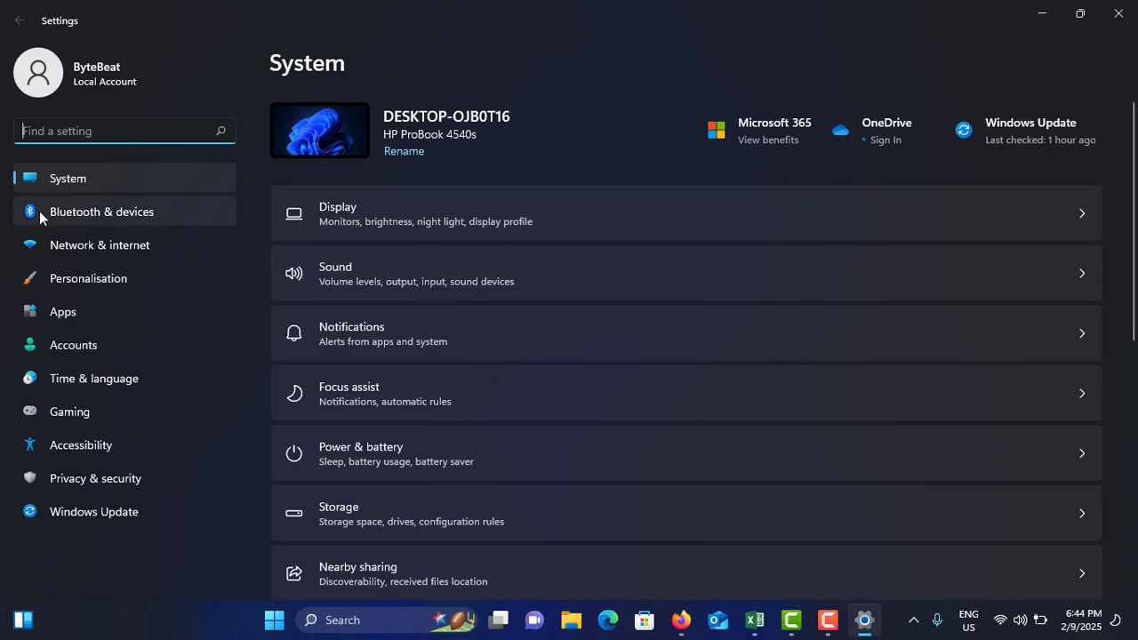
{"action": "left_click", "coordinate": [101, 178]}
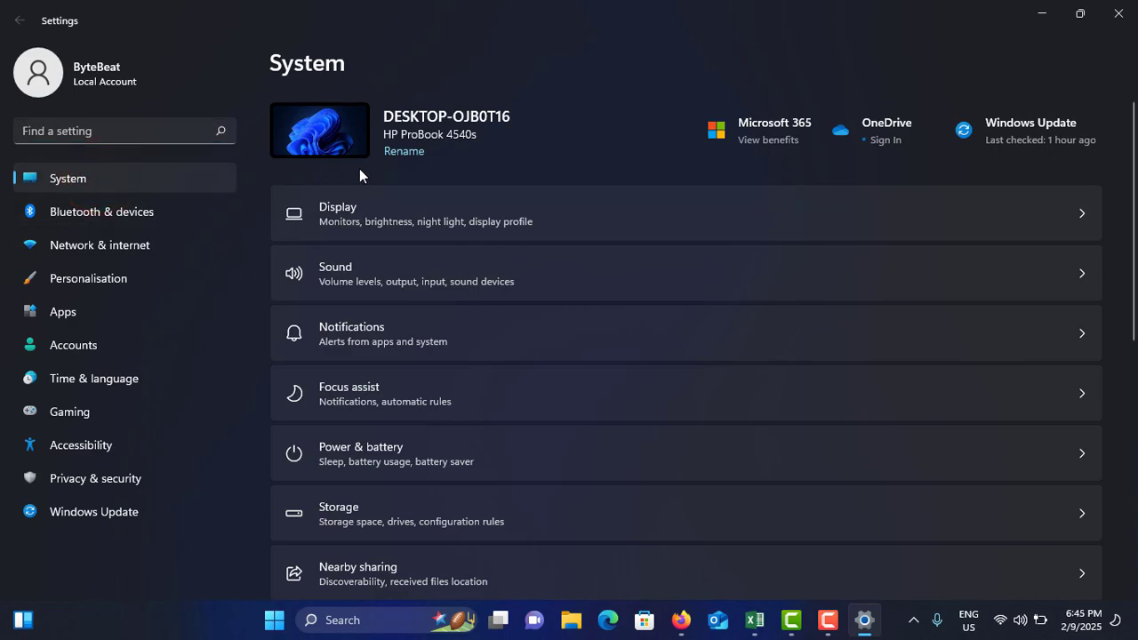
{"action": "scroll", "coordinate": [425, 276], "scroll_direction": "down", "scroll_amount": 4}
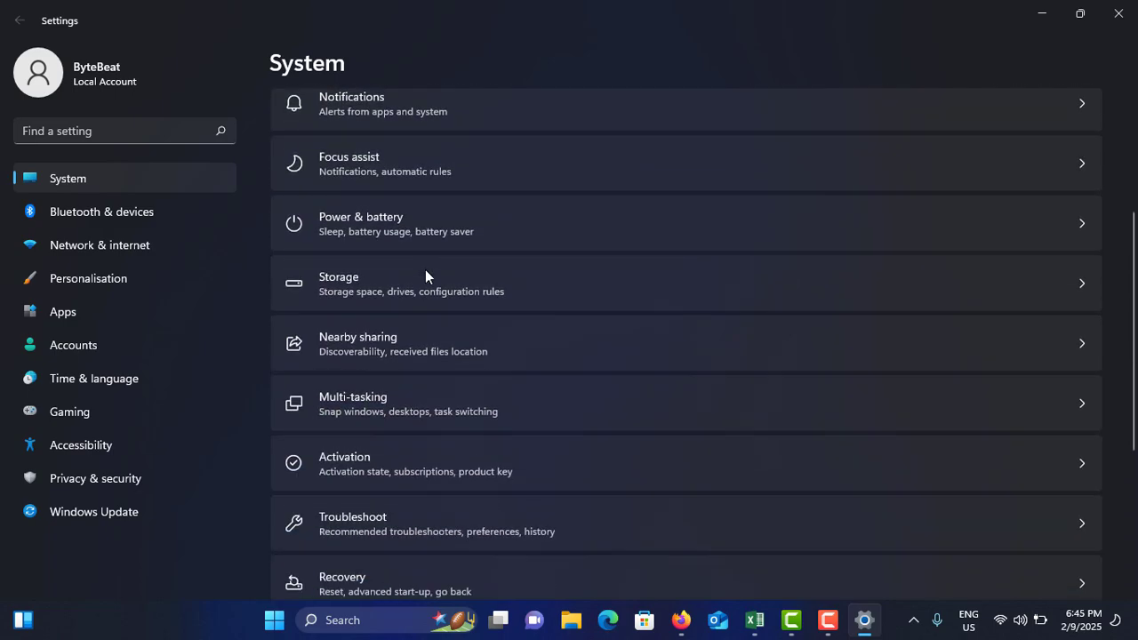
{"action": "scroll", "coordinate": [425, 269], "scroll_direction": "down", "scroll_amount": 1}
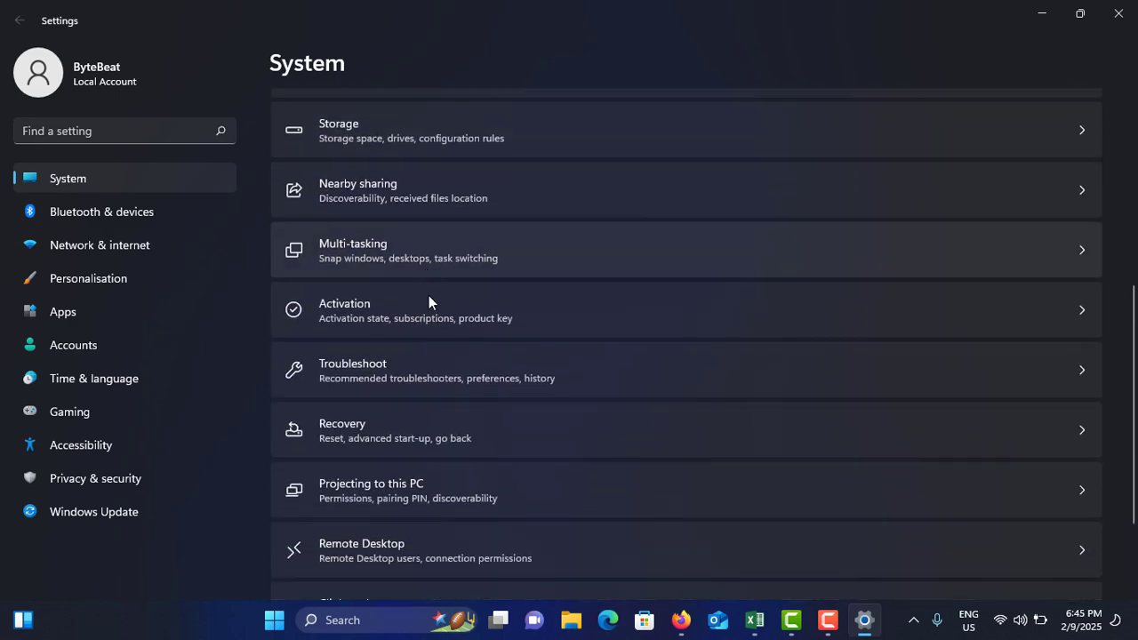
{"action": "left_click", "coordinate": [372, 369]}
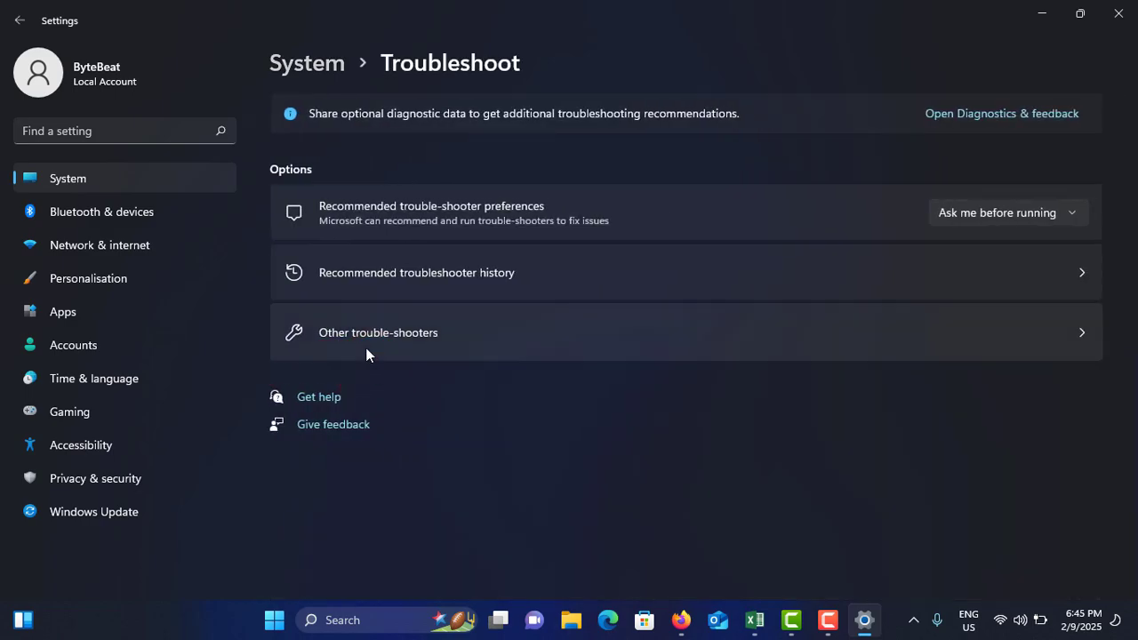
- Find the Keyboard entry among the other trouble-shooters, and close Settings
{"action": "left_click", "coordinate": [435, 332]}
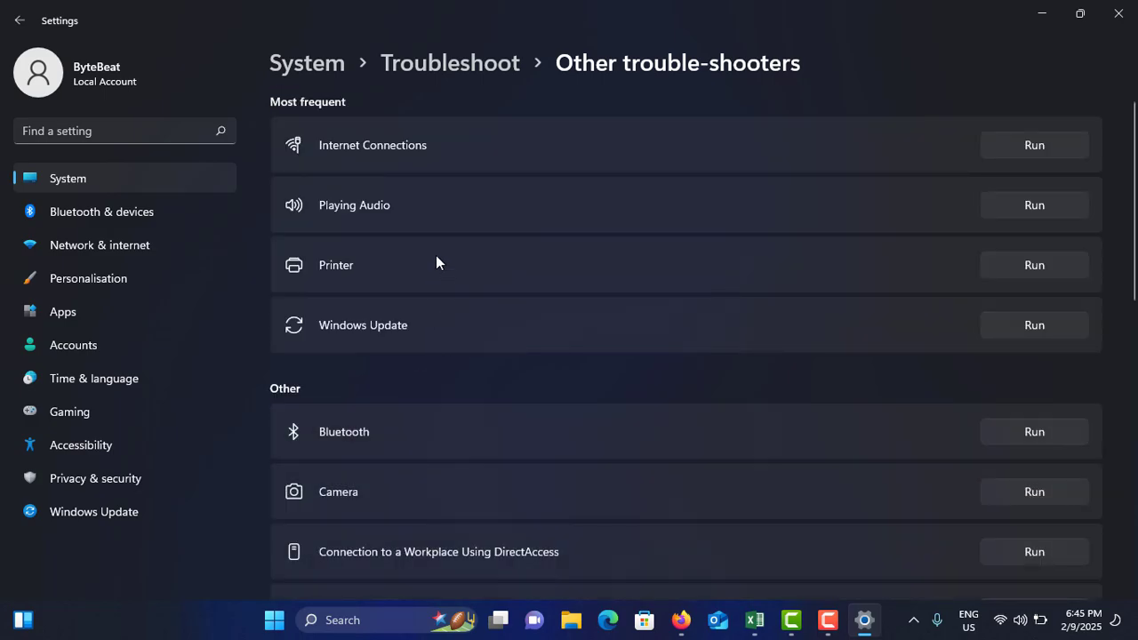
{"action": "scroll", "coordinate": [436, 256], "scroll_direction": "down", "scroll_amount": 4}
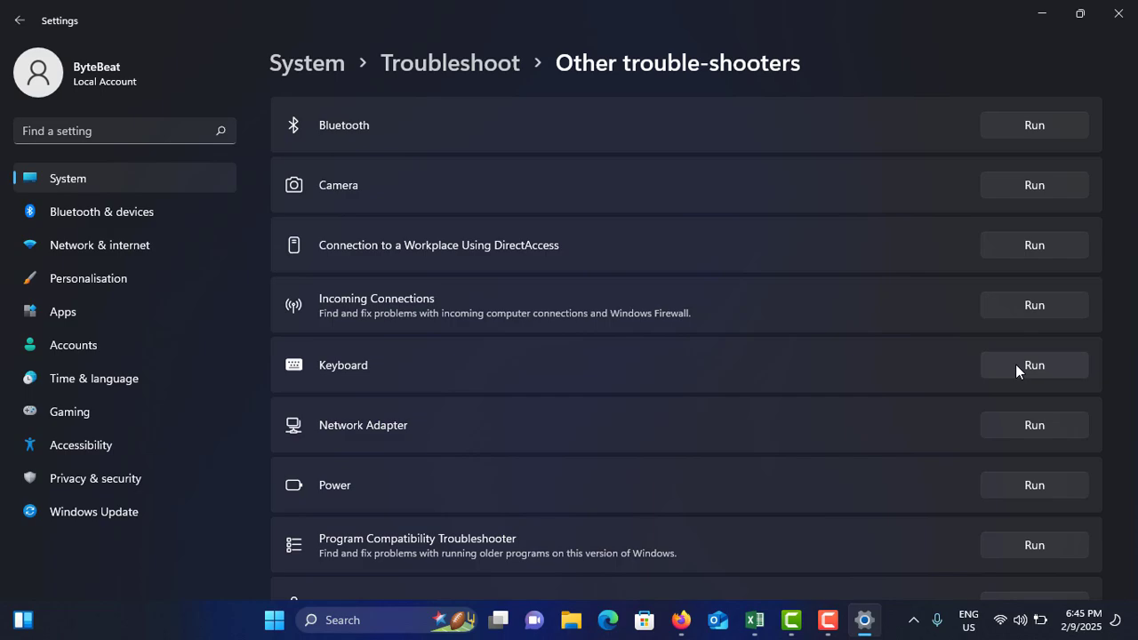
{"action": "left_click", "coordinate": [1118, 12]}
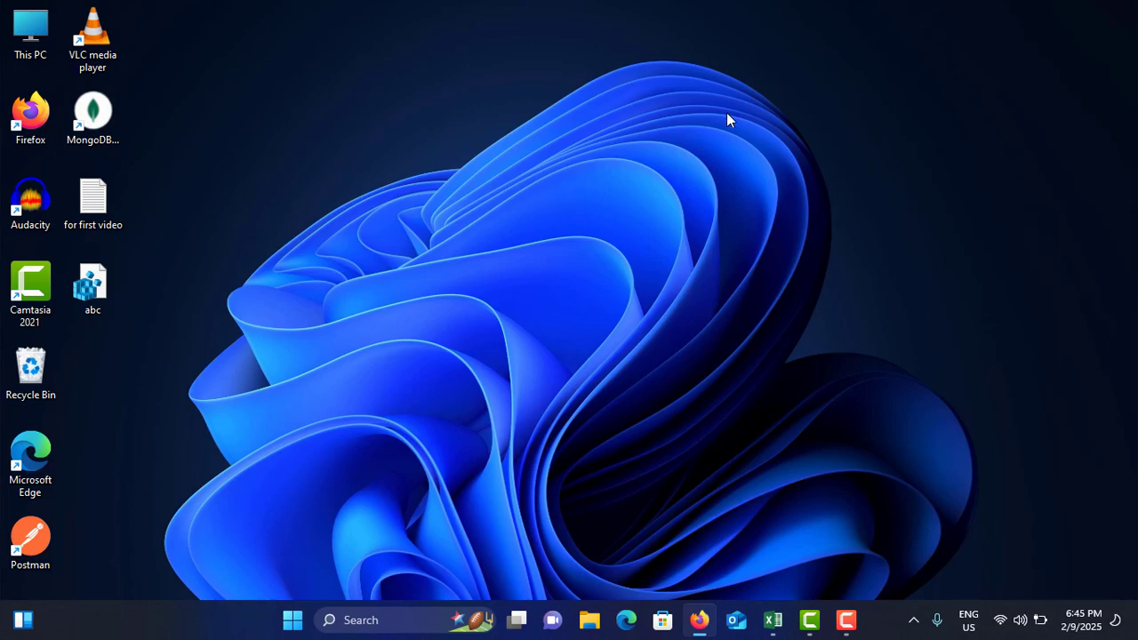
- Show the computer's power options, including Restart, and dismiss them without choosing one
{"action": "left_click", "coordinate": [293, 620]}
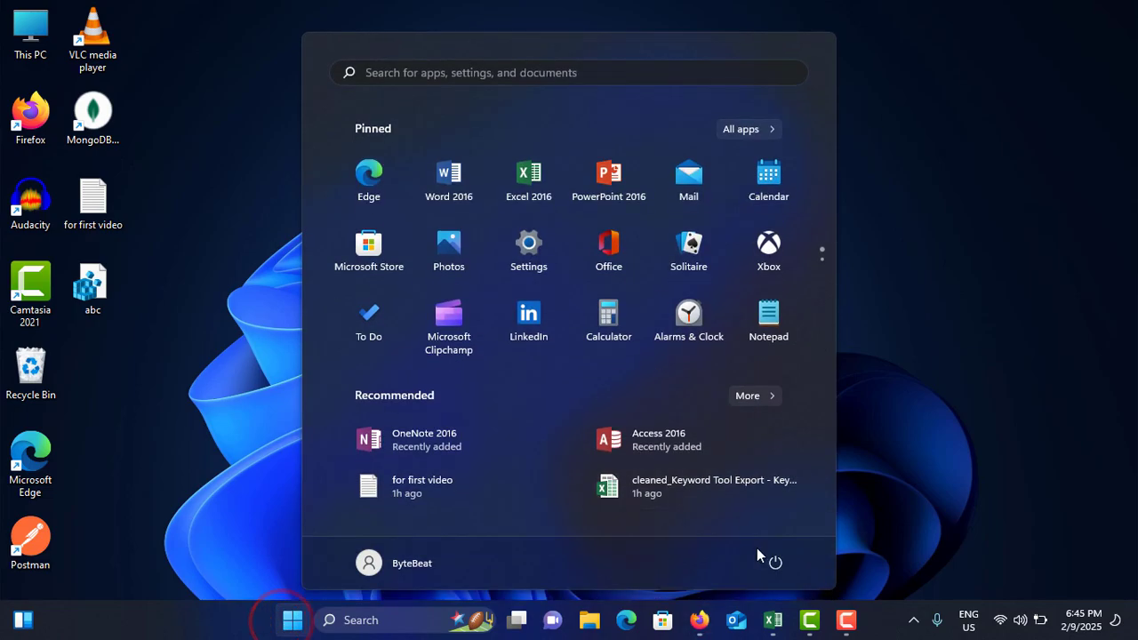
{"action": "left_click", "coordinate": [774, 562]}
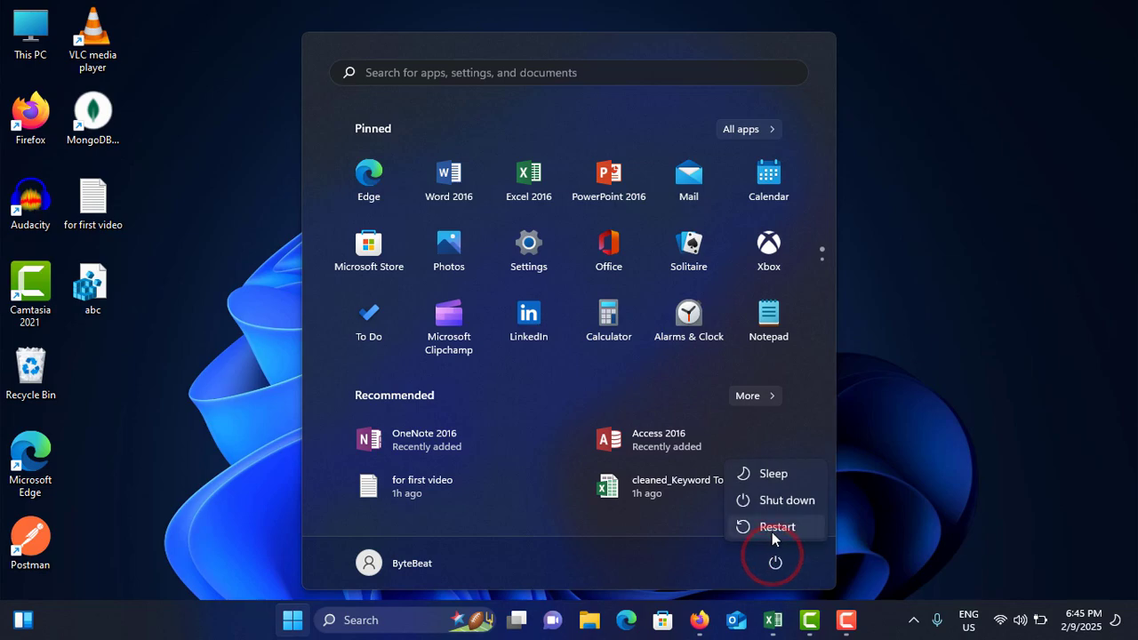
{"action": "left_click", "coordinate": [895, 363]}
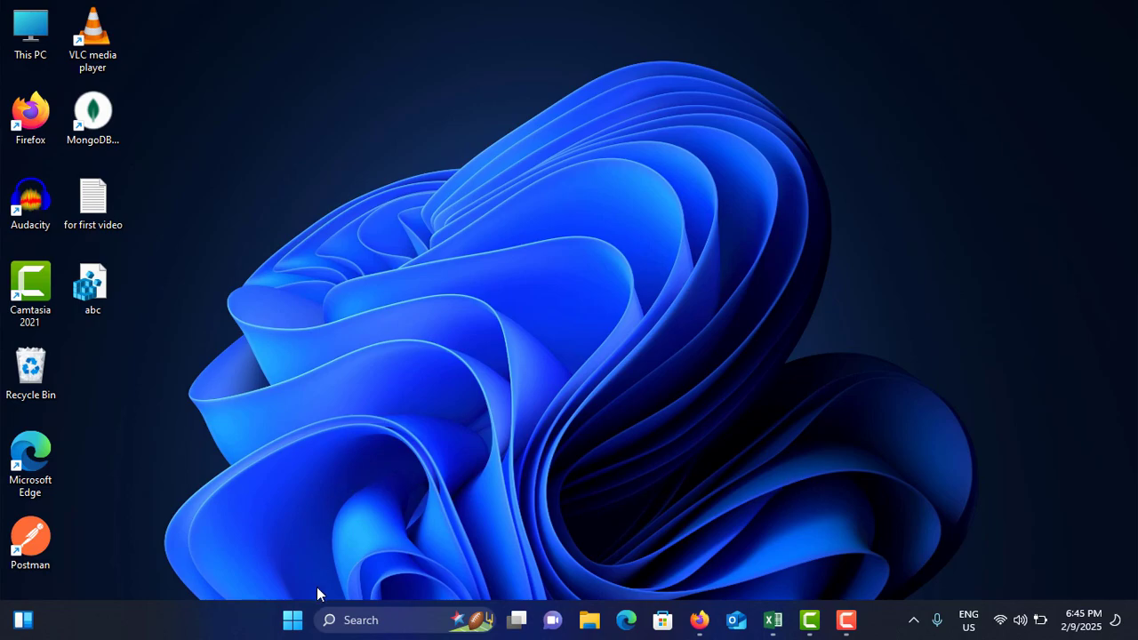
- View the Windows Update page in Settings, and close the Settings window
{"action": "left_click", "coordinate": [292, 619]}
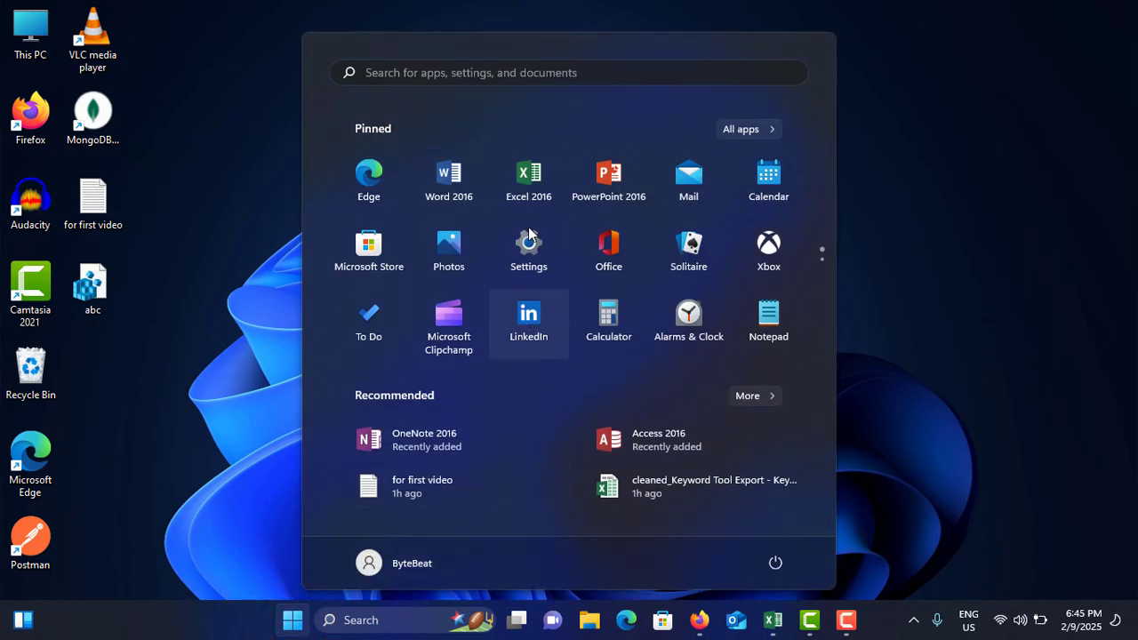
{"action": "left_click", "coordinate": [529, 246]}
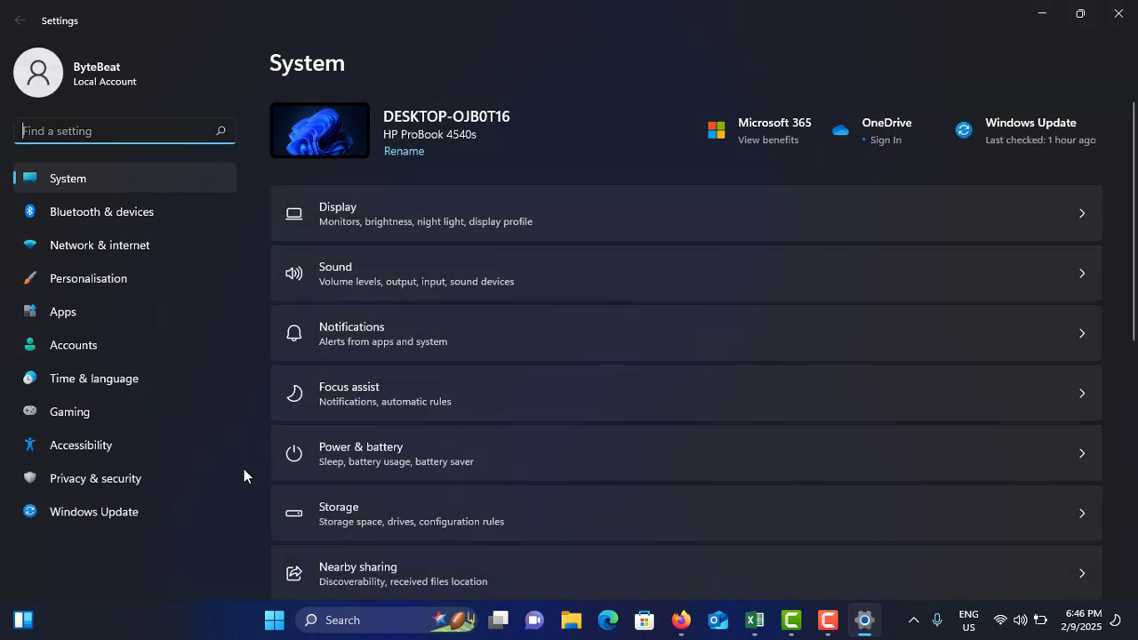
{"action": "left_click", "coordinate": [112, 513]}
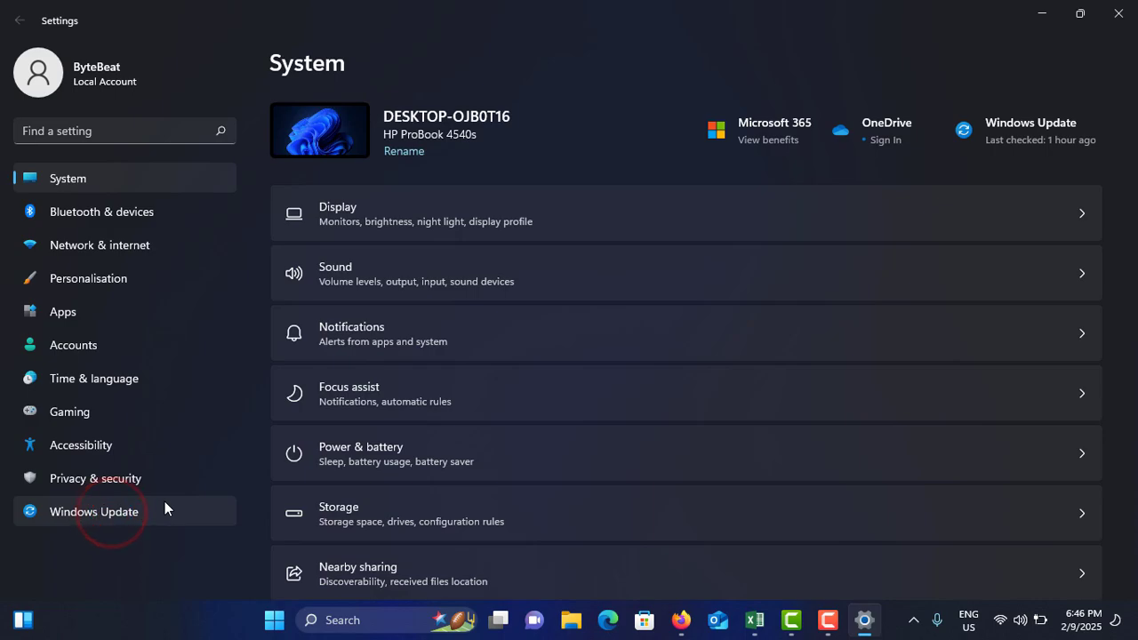
{"action": "left_click", "coordinate": [113, 513]}
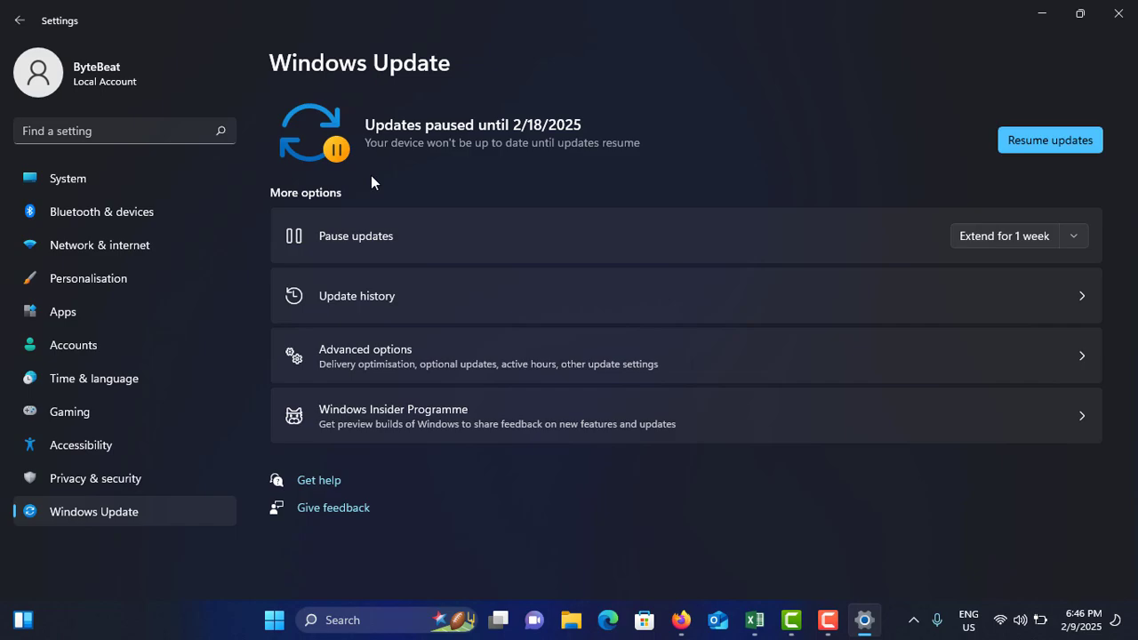
{"action": "left_click", "coordinate": [1119, 14]}
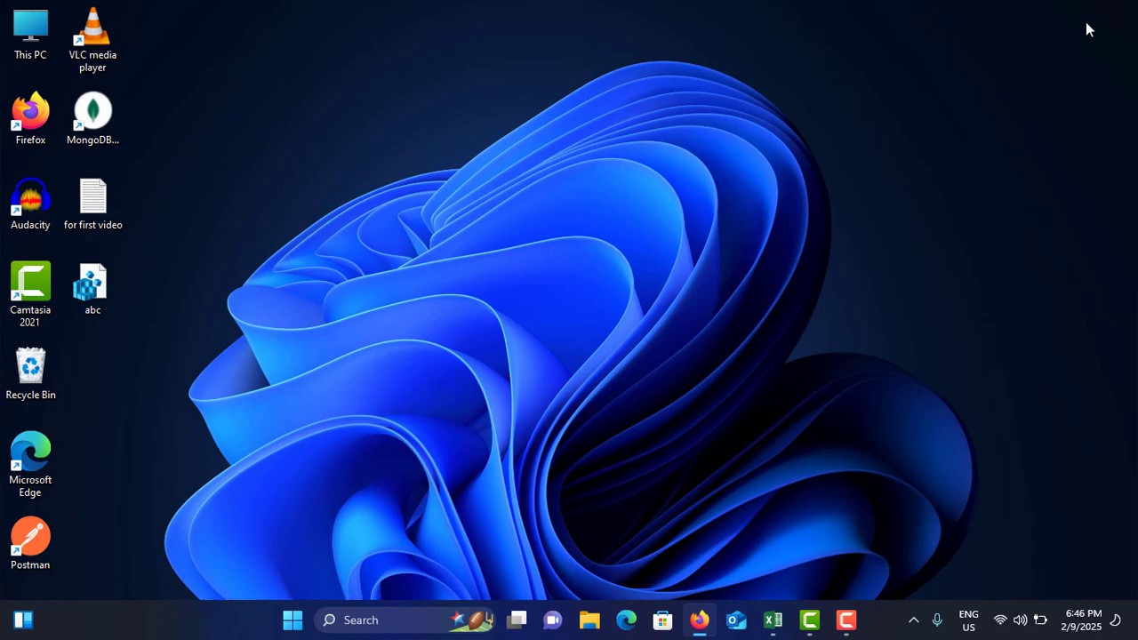
- Search for PowerShell and run Windows PowerShell as administrator
{"action": "left_click", "coordinate": [384, 617]}
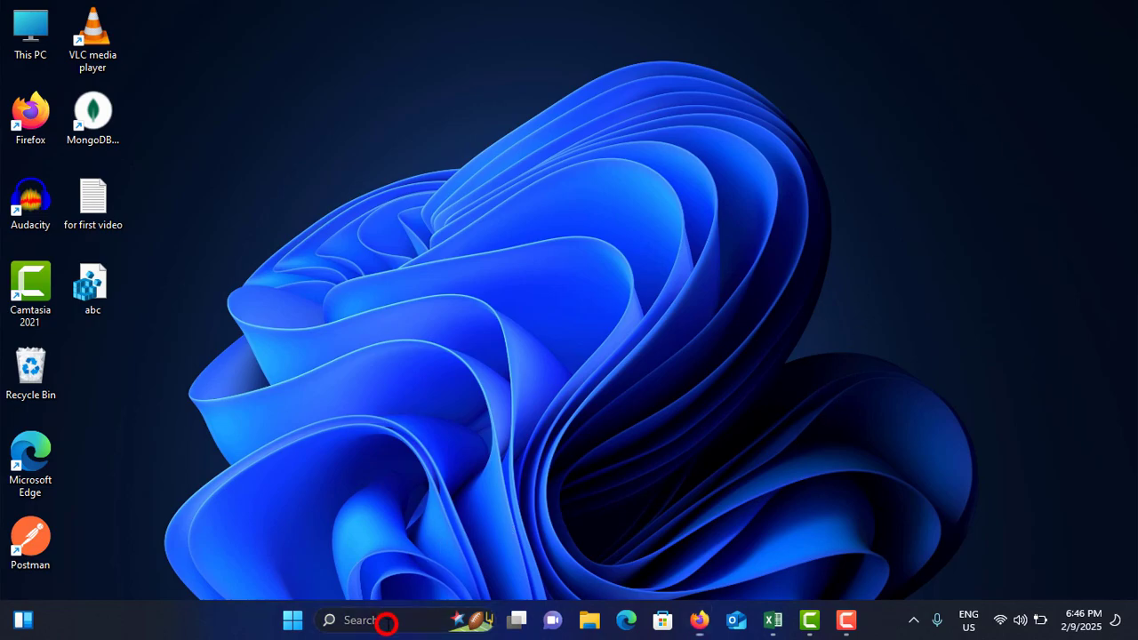
{"action": "type", "text": "powers"}
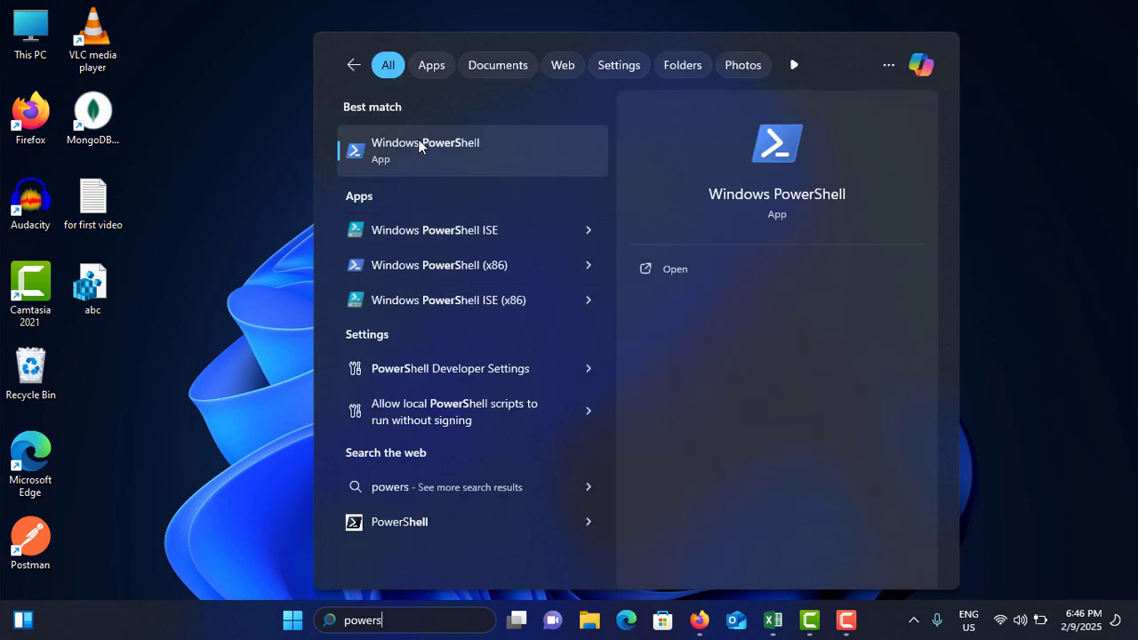
{"action": "right_click", "coordinate": [441, 153]}
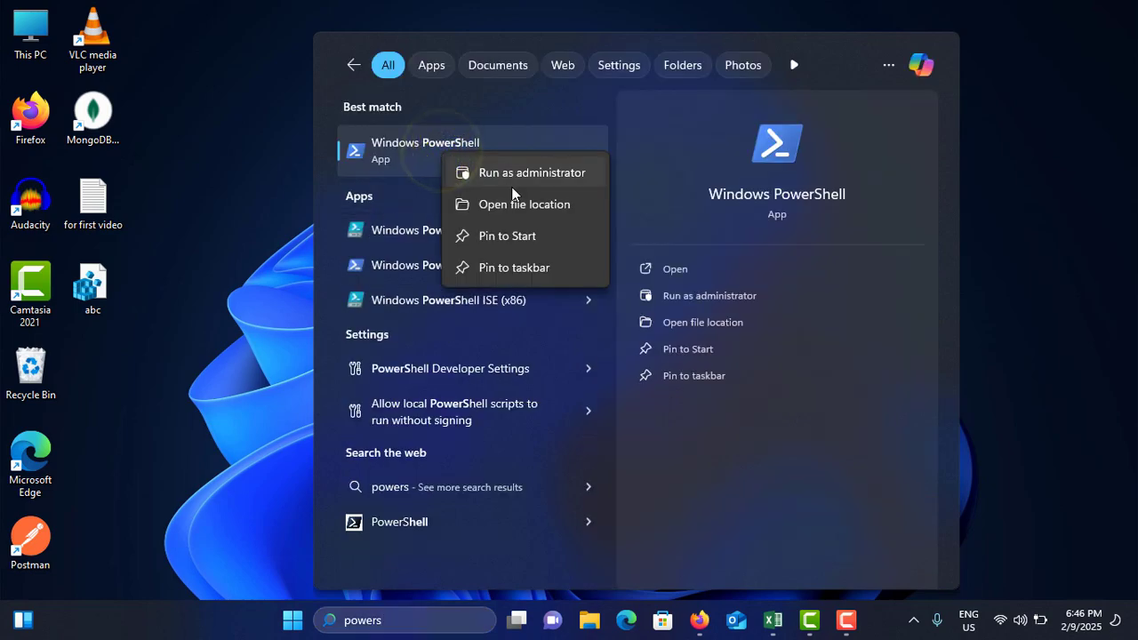
{"action": "left_click", "coordinate": [533, 172]}
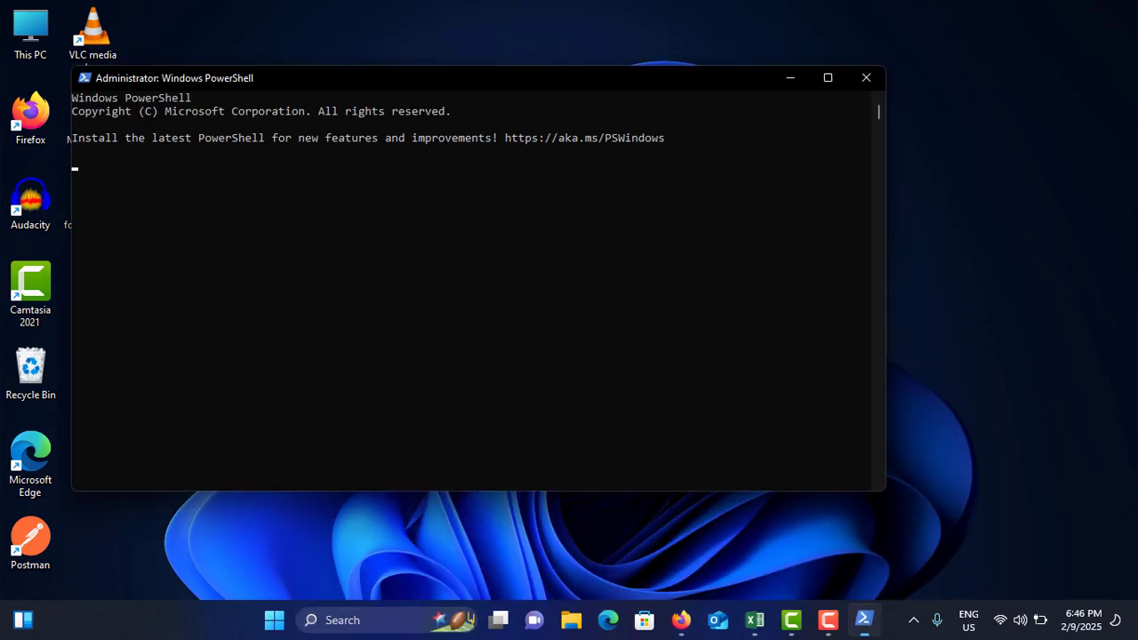
- Enter the command "Get-AppxPackage Microsoft.SecHealthUI -AllUsers | Reset-AppxPackage" in PowerShell, and close its window
{"action": "key", "text": "alt+Tab"}
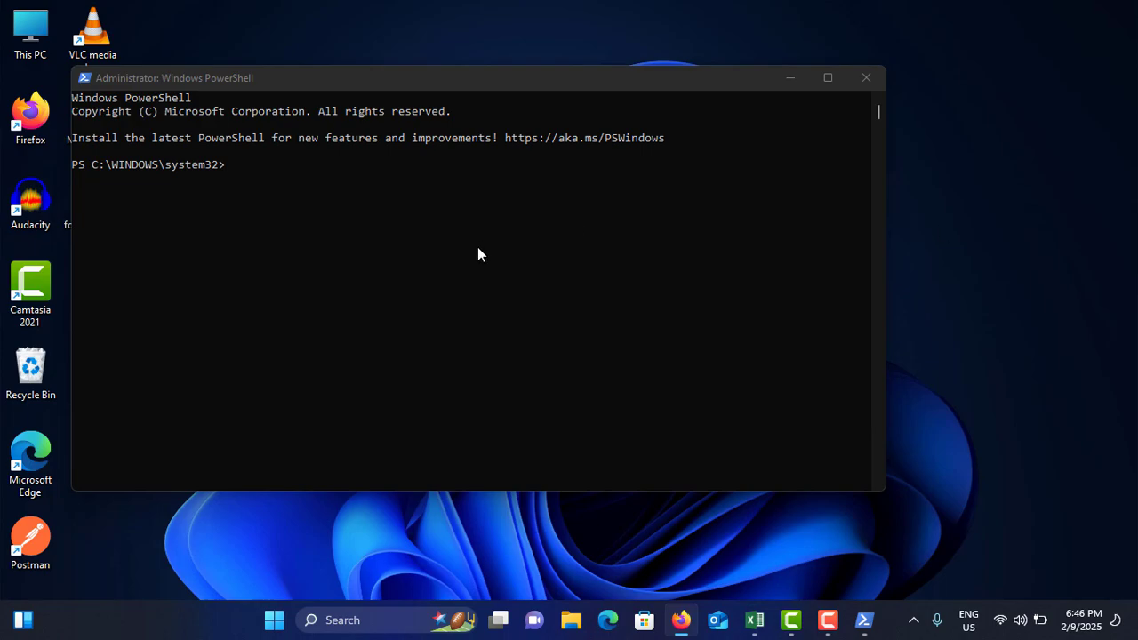
{"action": "left_click", "coordinate": [264, 155]}
{"action": "right_click", "coordinate": [264, 176]}
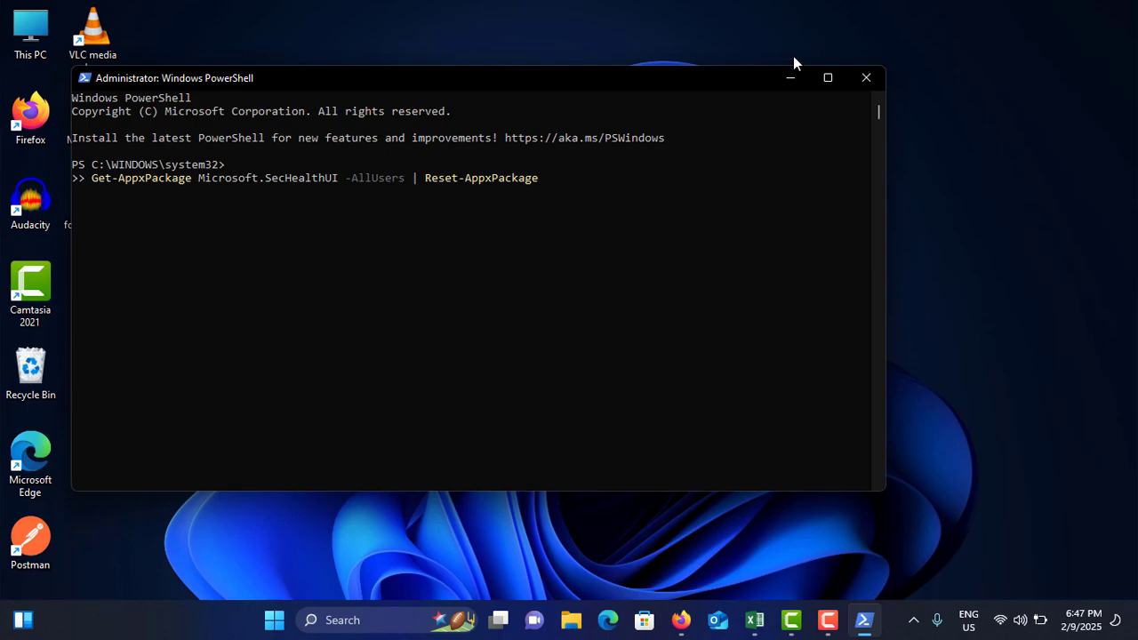
{"action": "left_click", "coordinate": [869, 78]}
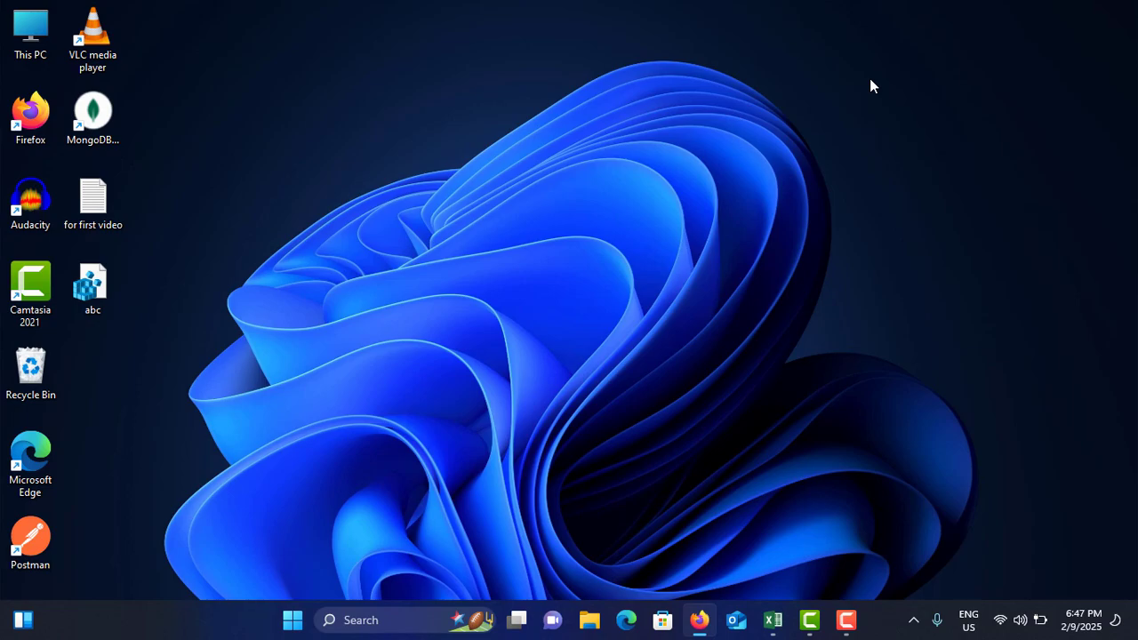
- Search for regedit and open the Registry Editor
{"action": "left_click", "coordinate": [378, 619]}
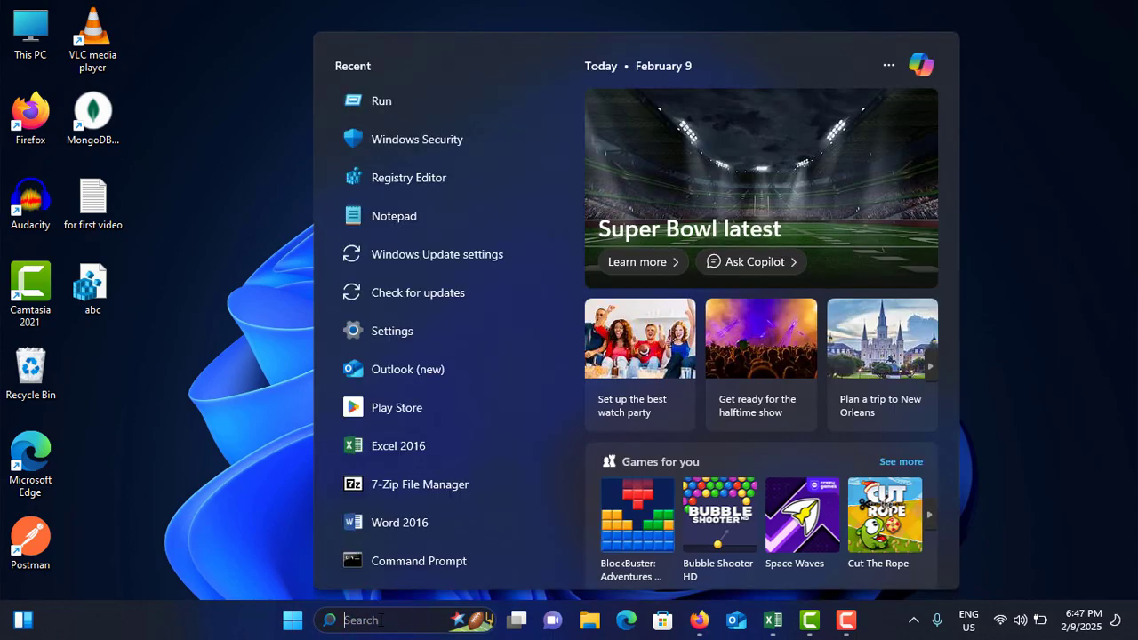
{"action": "type", "text": "re"}
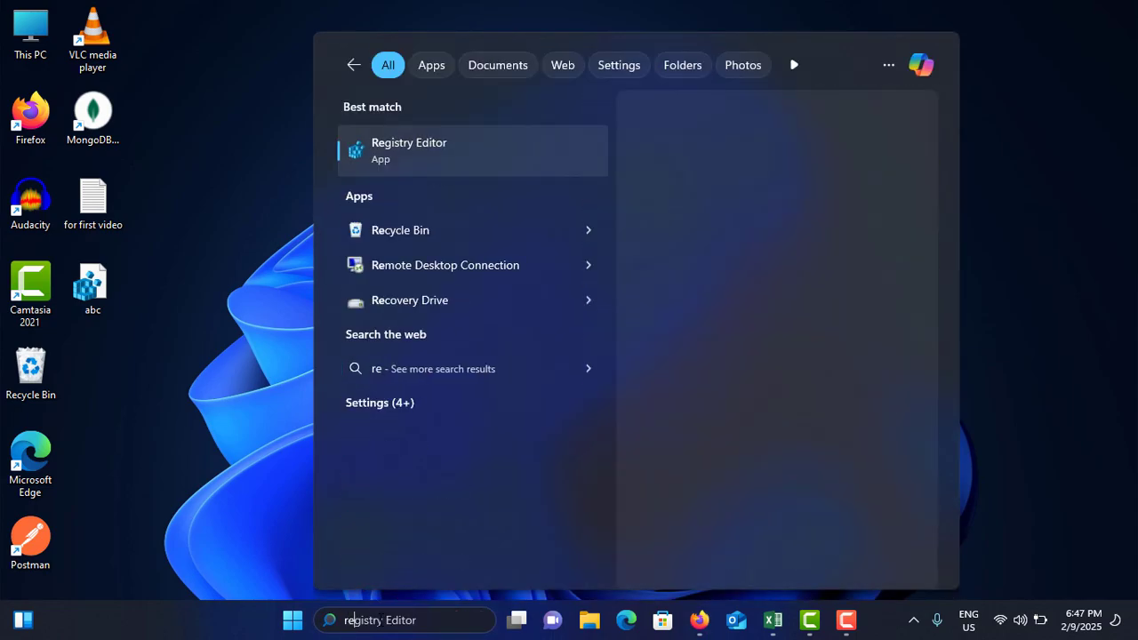
{"action": "type", "text": "gedit"}
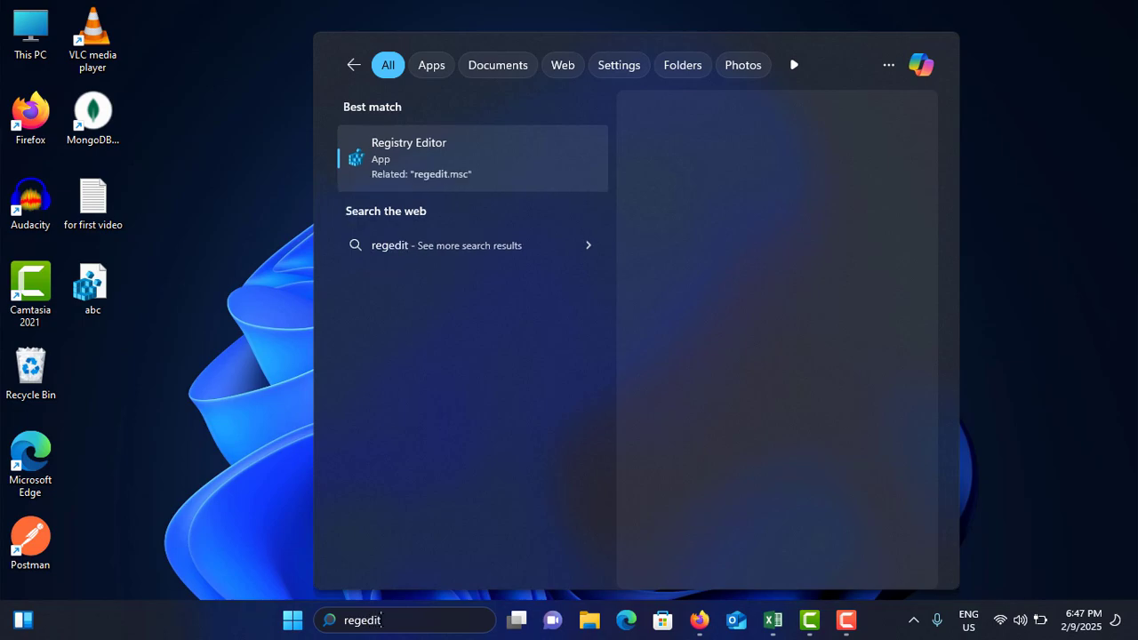
{"action": "left_click", "coordinate": [482, 170]}
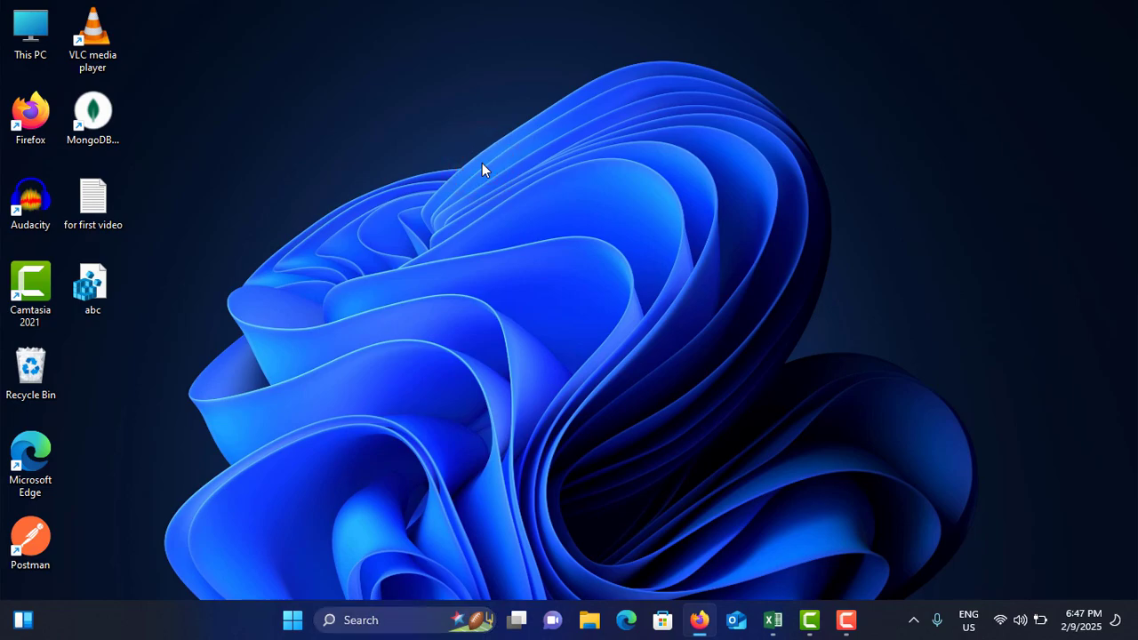
- Collapse the Policies, SOFTWARE and HKEY_LOCAL_MACHINE keys in the registry tree
{"action": "scroll", "coordinate": [82, 267], "scroll_direction": "up", "scroll_amount": 2}
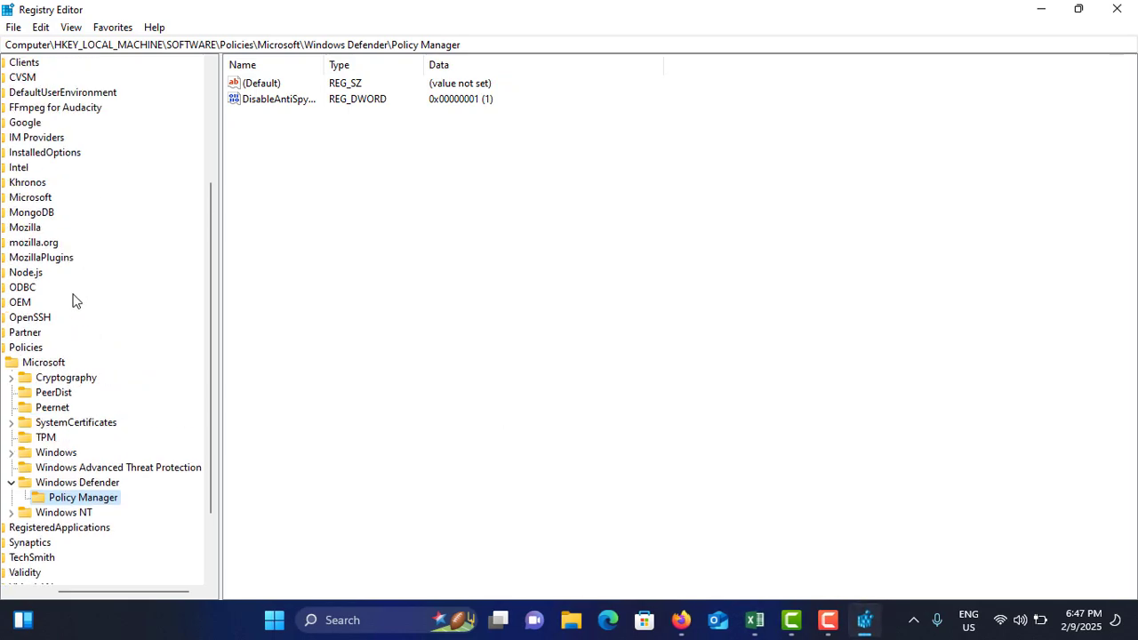
{"action": "left_click_drag", "start_coordinate": [178, 590], "coordinate": [135, 589]}
{"action": "left_click", "coordinate": [52, 347]}
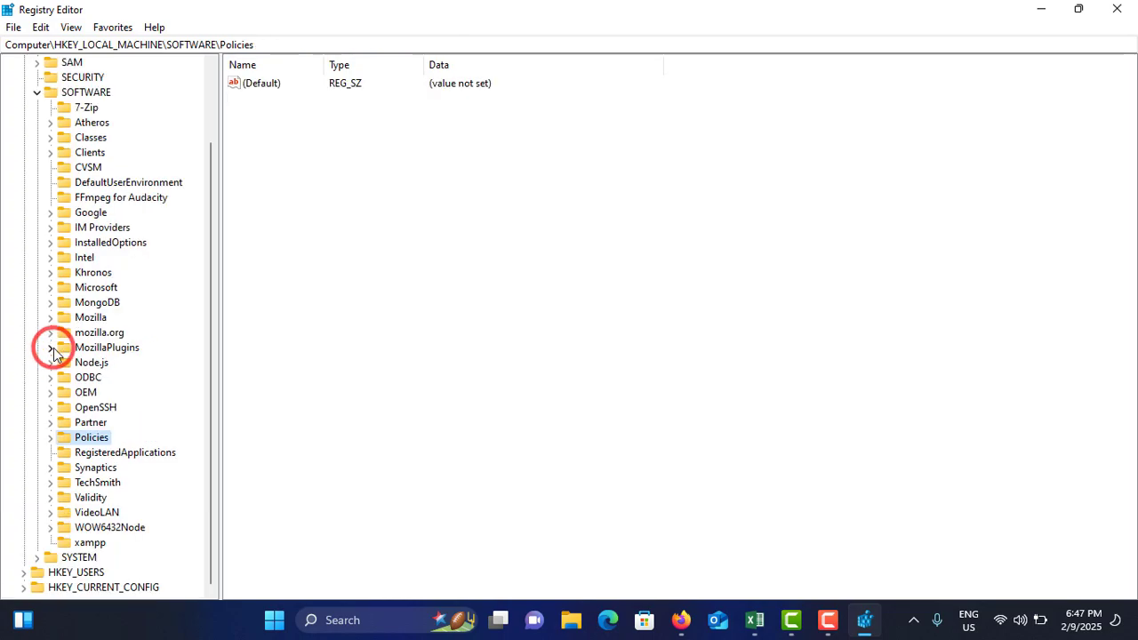
{"action": "left_click", "coordinate": [36, 92]}
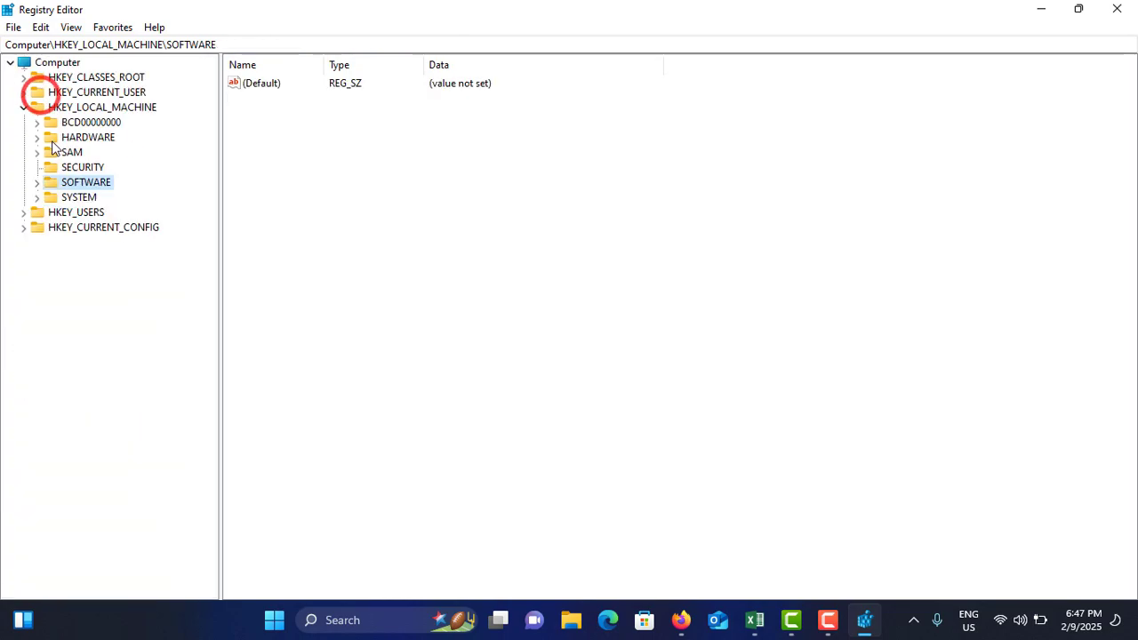
{"action": "left_click", "coordinate": [23, 107]}
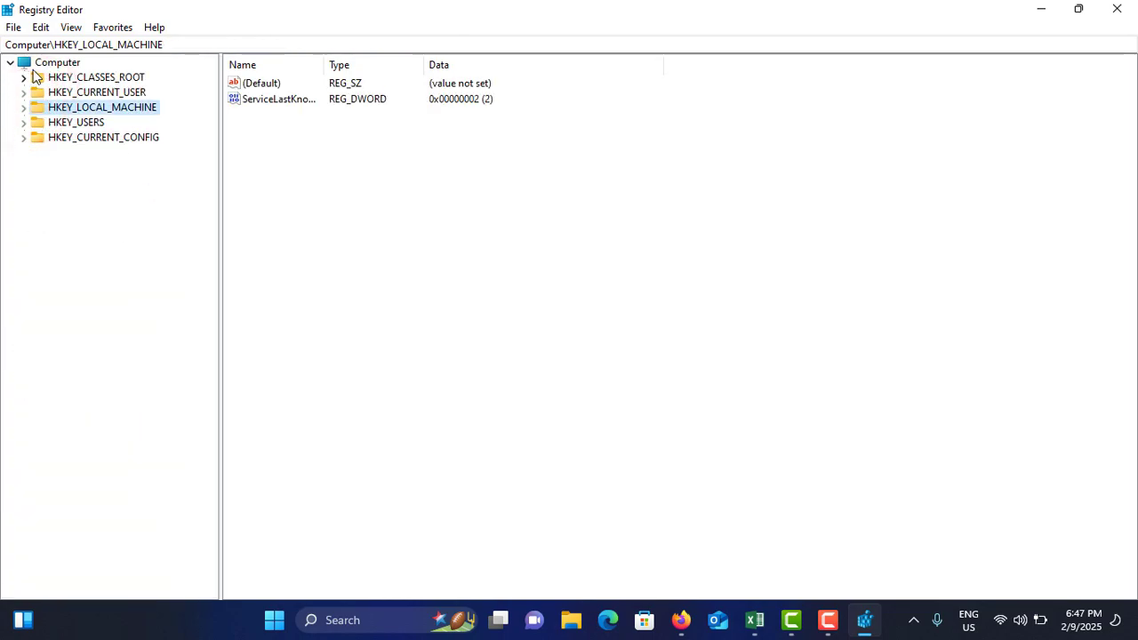
- Expand the HKEY_LOCAL_MACHINE, SOFTWARE and Policies keys in the registry tree
{"action": "left_click", "coordinate": [110, 183]}
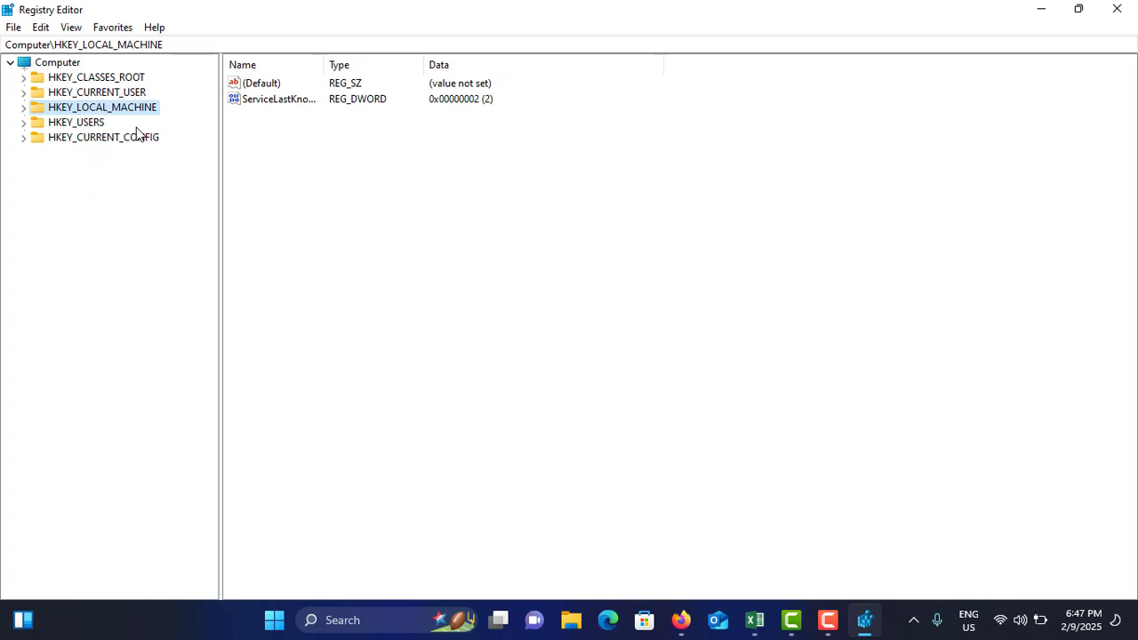
{"action": "double_click", "coordinate": [94, 108]}
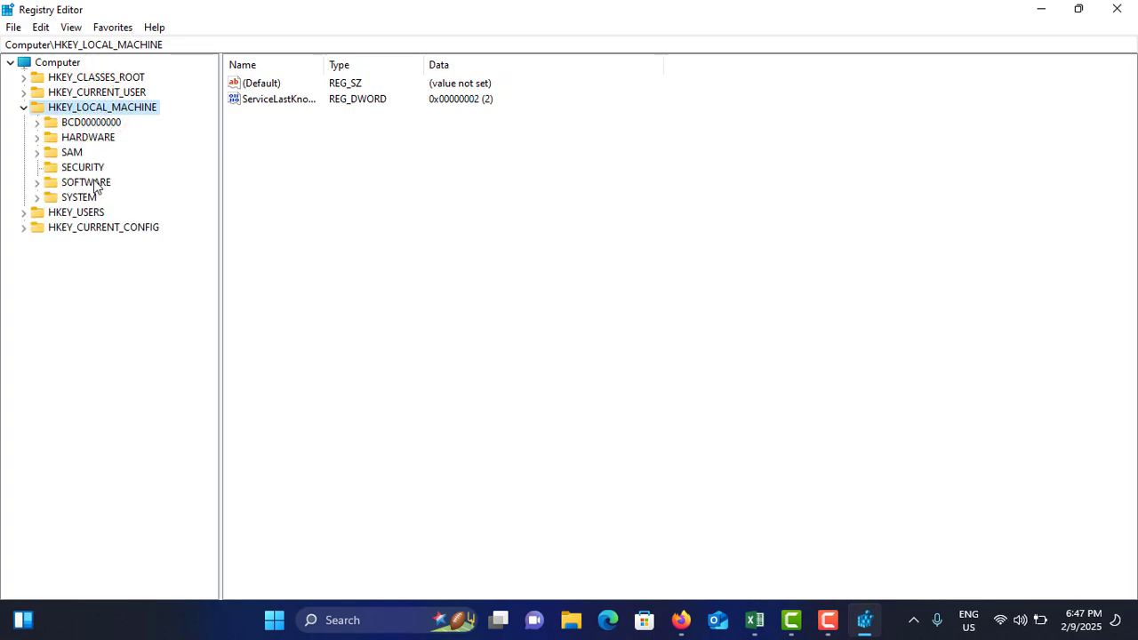
{"action": "double_click", "coordinate": [93, 184]}
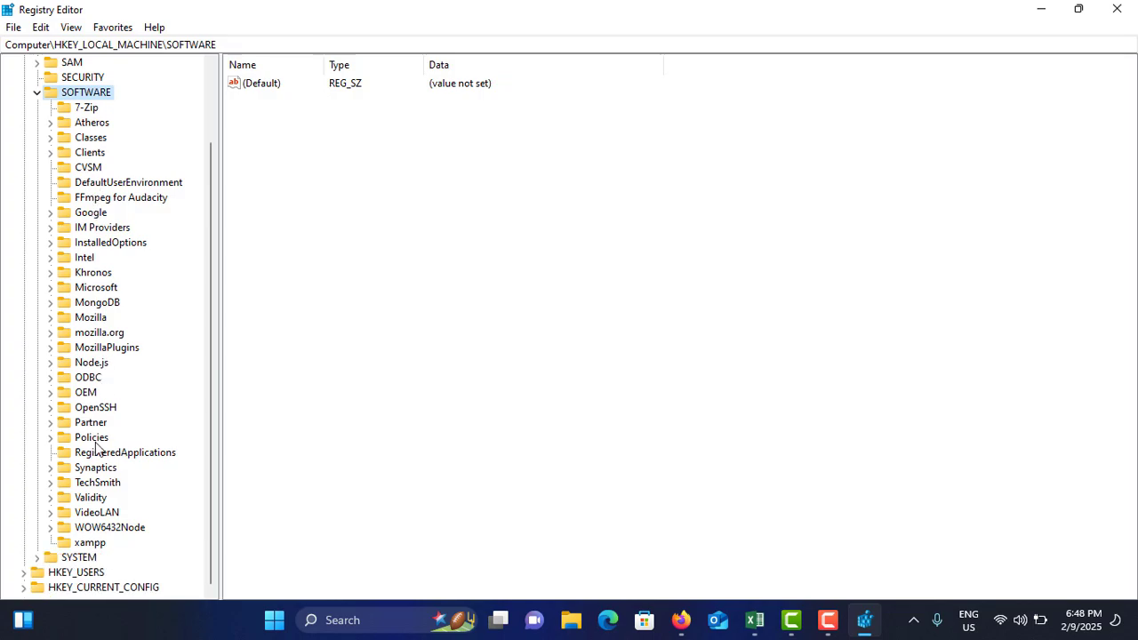
{"action": "double_click", "coordinate": [93, 438]}
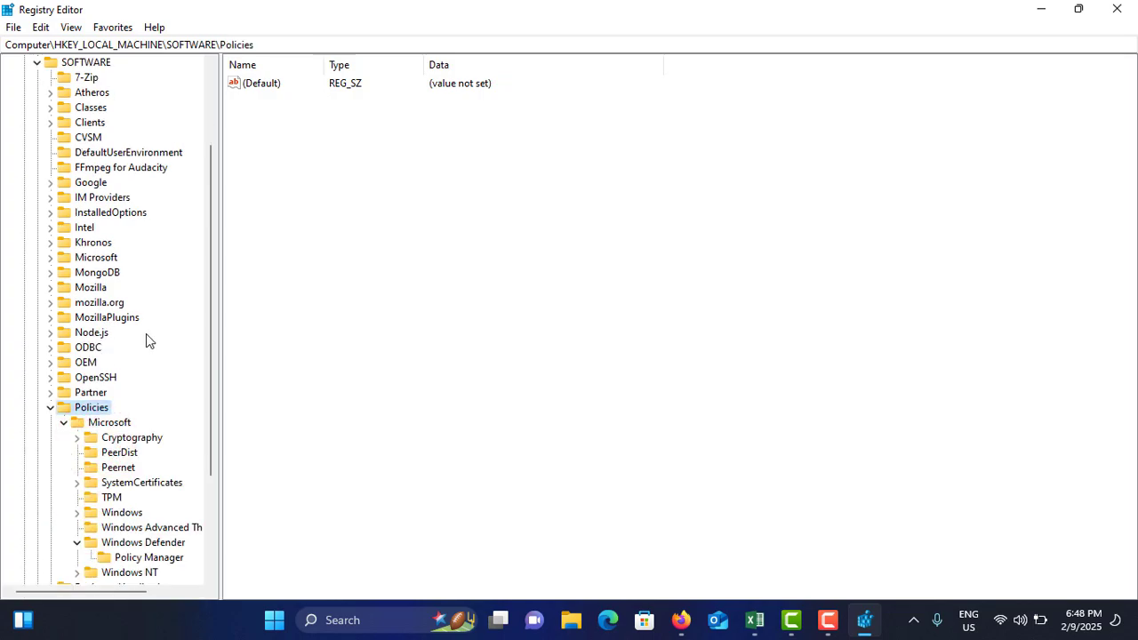
{"action": "scroll", "coordinate": [146, 334], "scroll_direction": "down", "scroll_amount": 2}
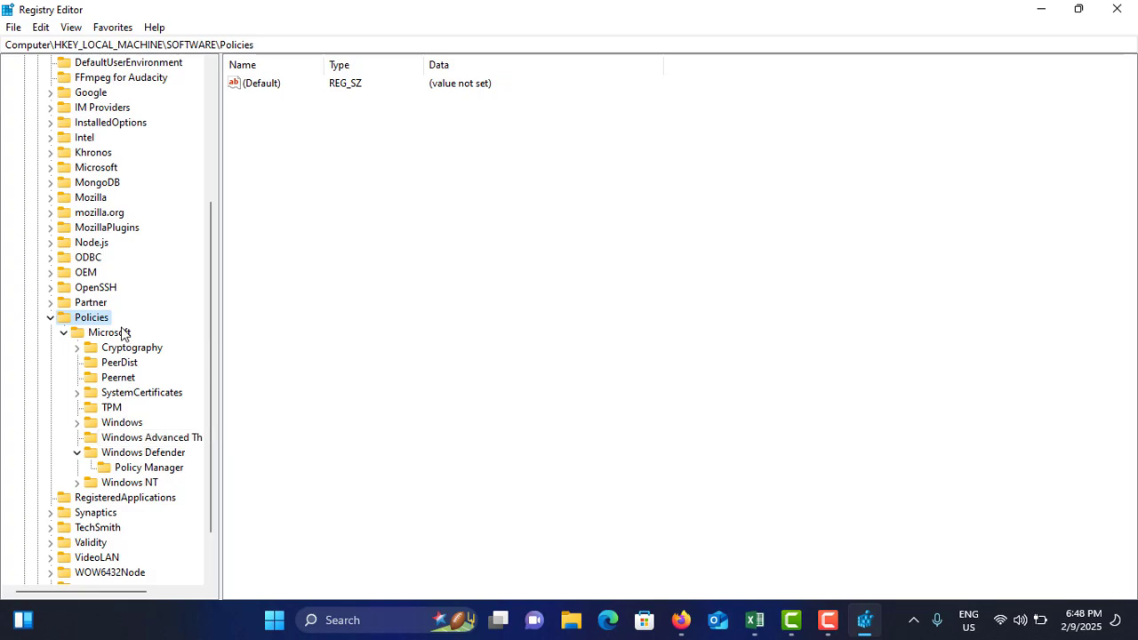
- Open the Windows Defender key inside the Microsoft key under Policies
{"action": "double_click", "coordinate": [122, 333]}
{"action": "left_click", "coordinate": [111, 438]}
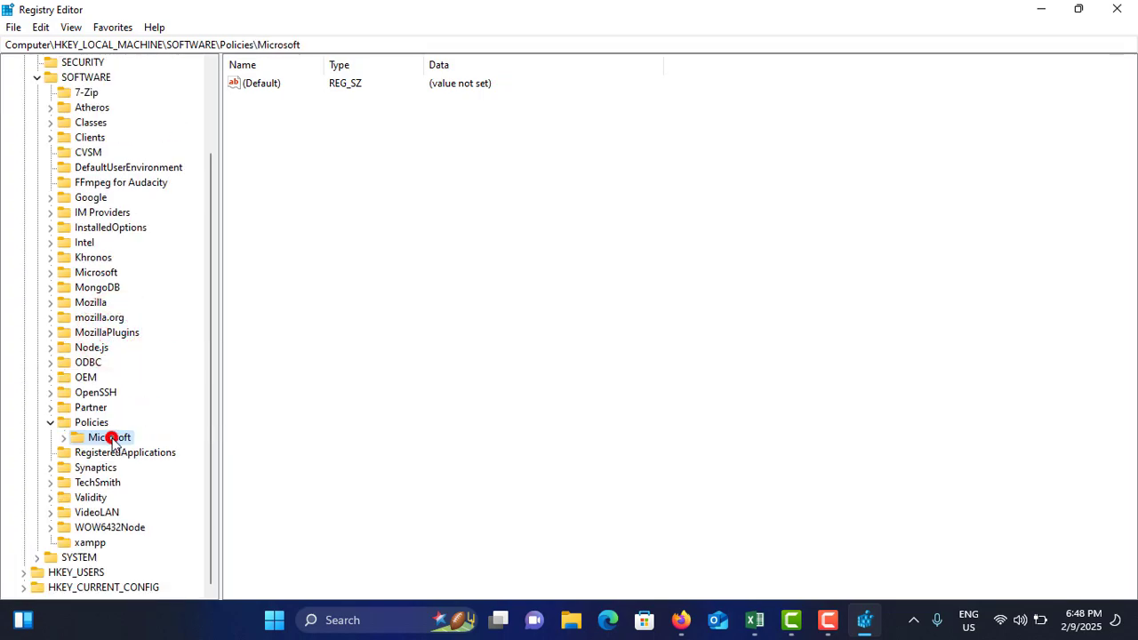
{"action": "double_click", "coordinate": [111, 438]}
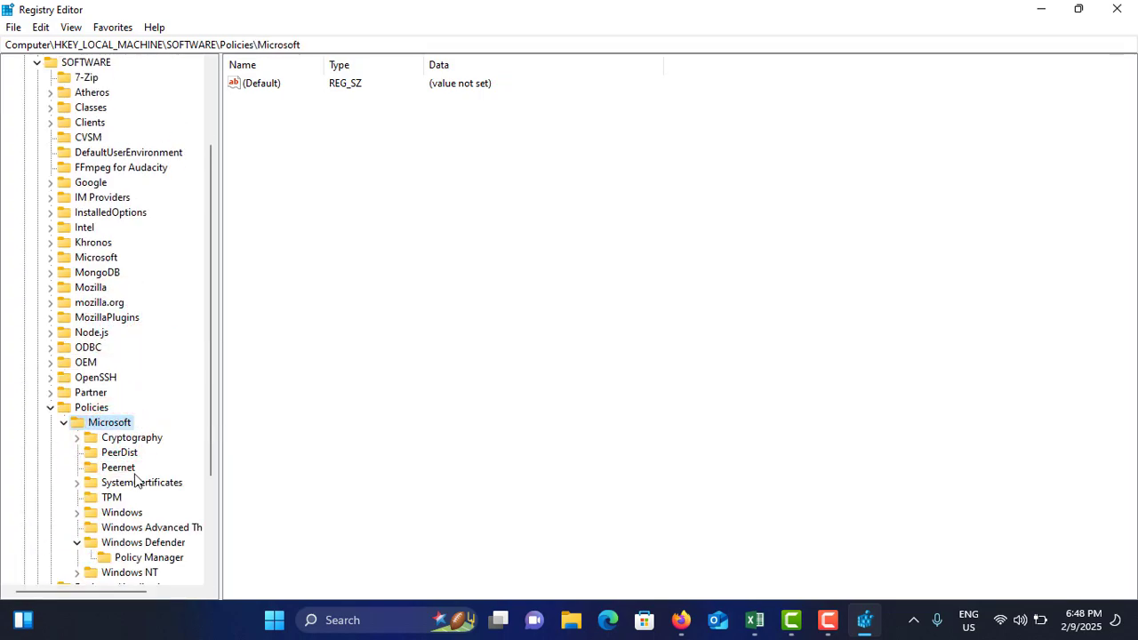
{"action": "scroll", "coordinate": [136, 480], "scroll_direction": "down", "scroll_amount": 1}
{"action": "double_click", "coordinate": [161, 504]}
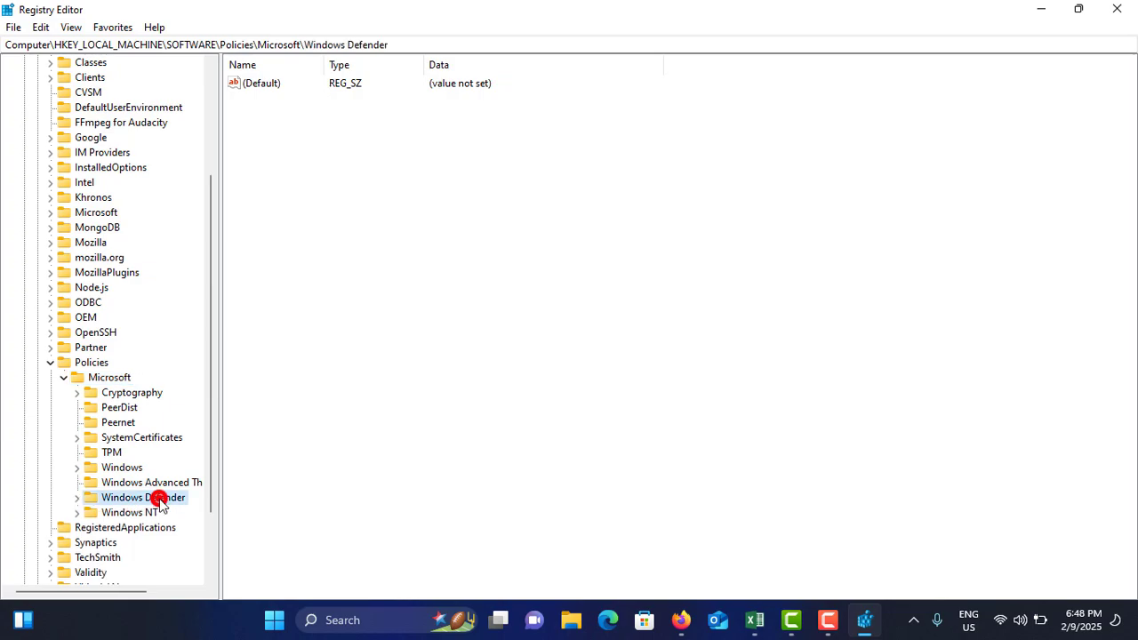
{"action": "double_click", "coordinate": [160, 503]}
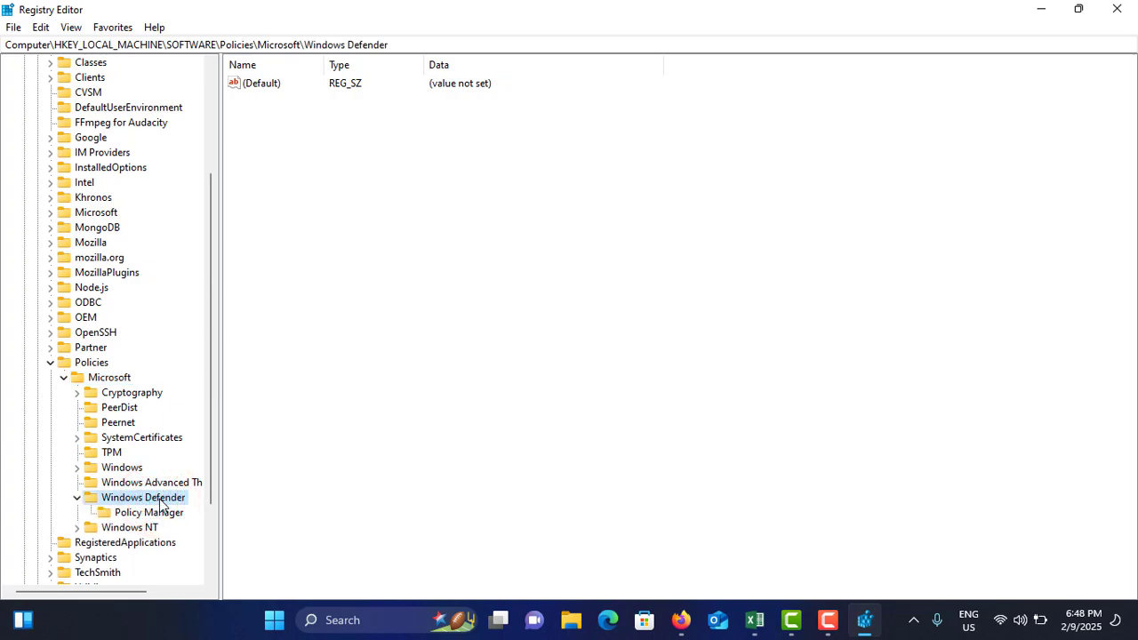
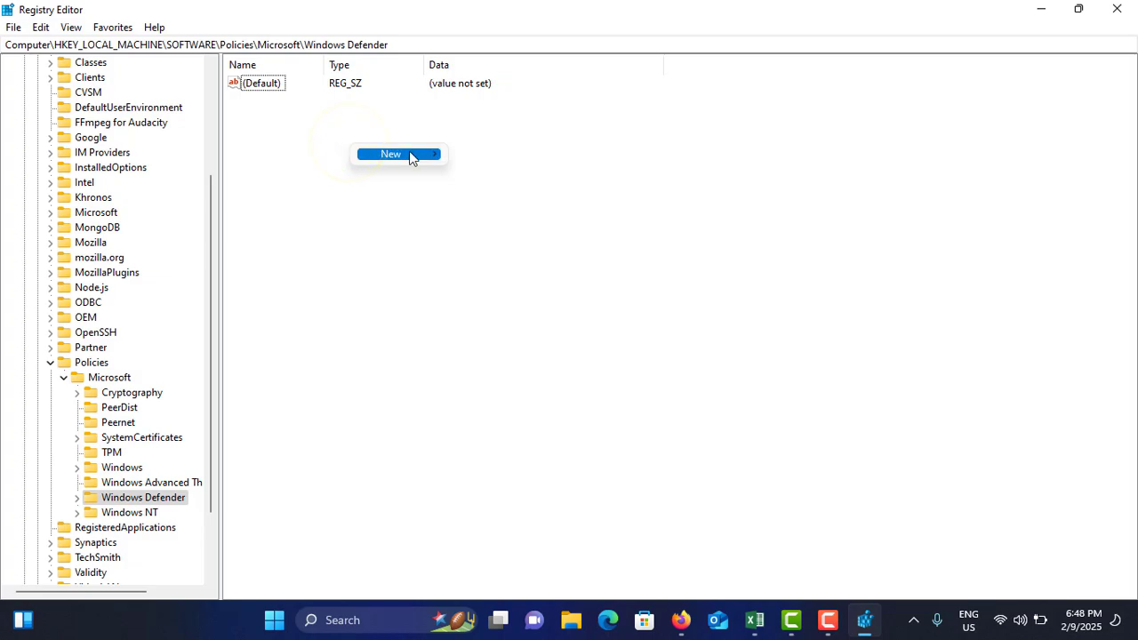
- Create a new DWORD (32-bit) value in the Windows Defender key
{"action": "mouse_move", "coordinate": [412, 156]}
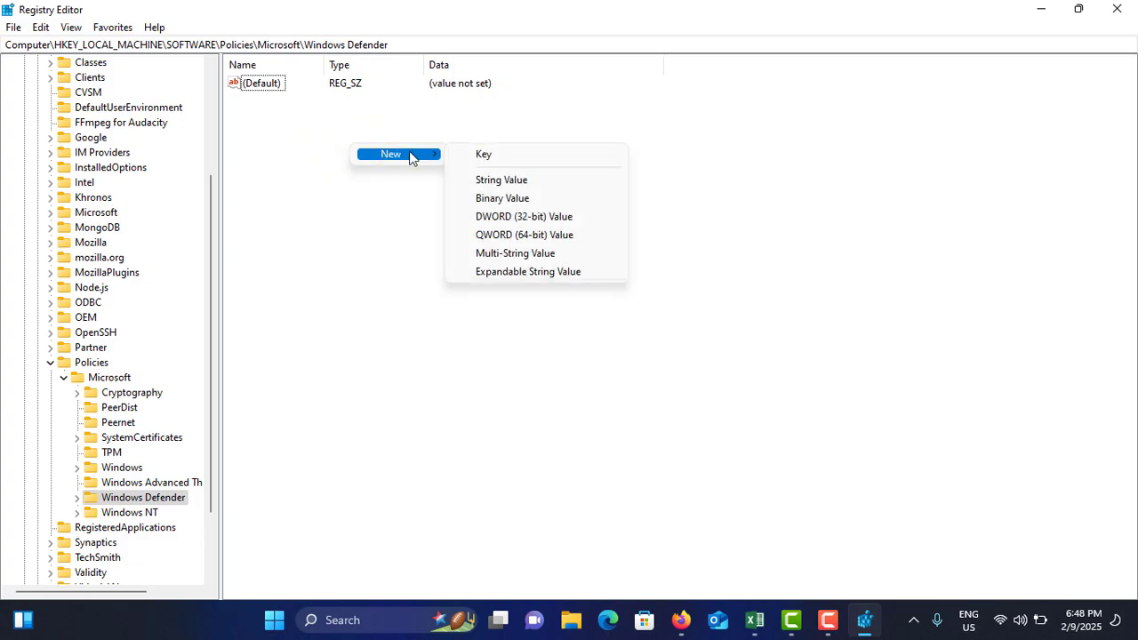
{"action": "left_click", "coordinate": [548, 219]}
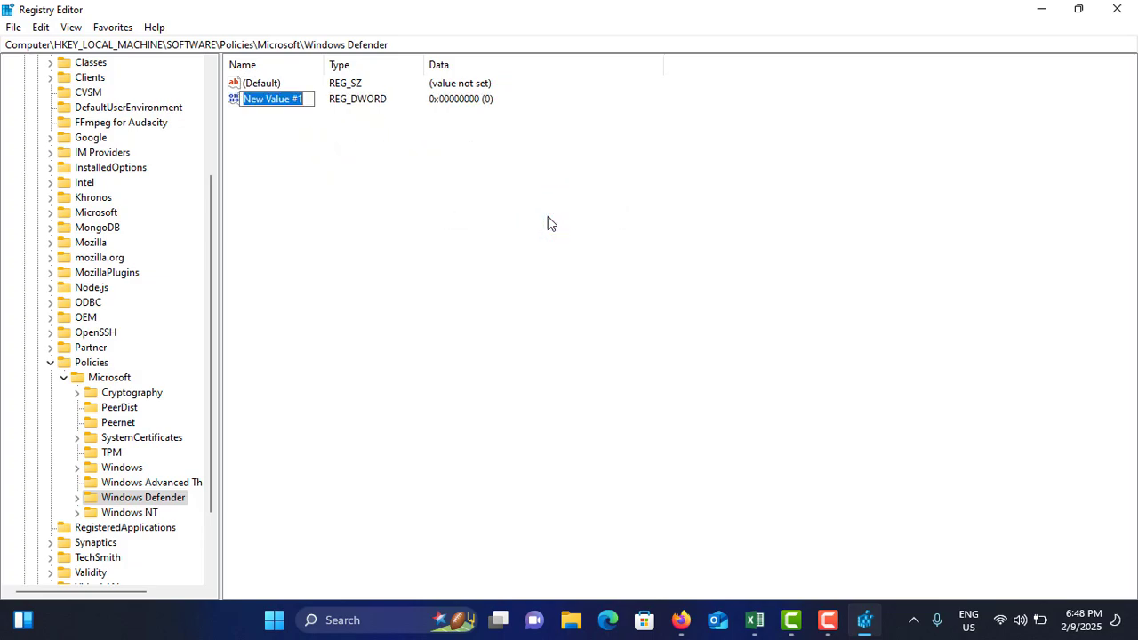
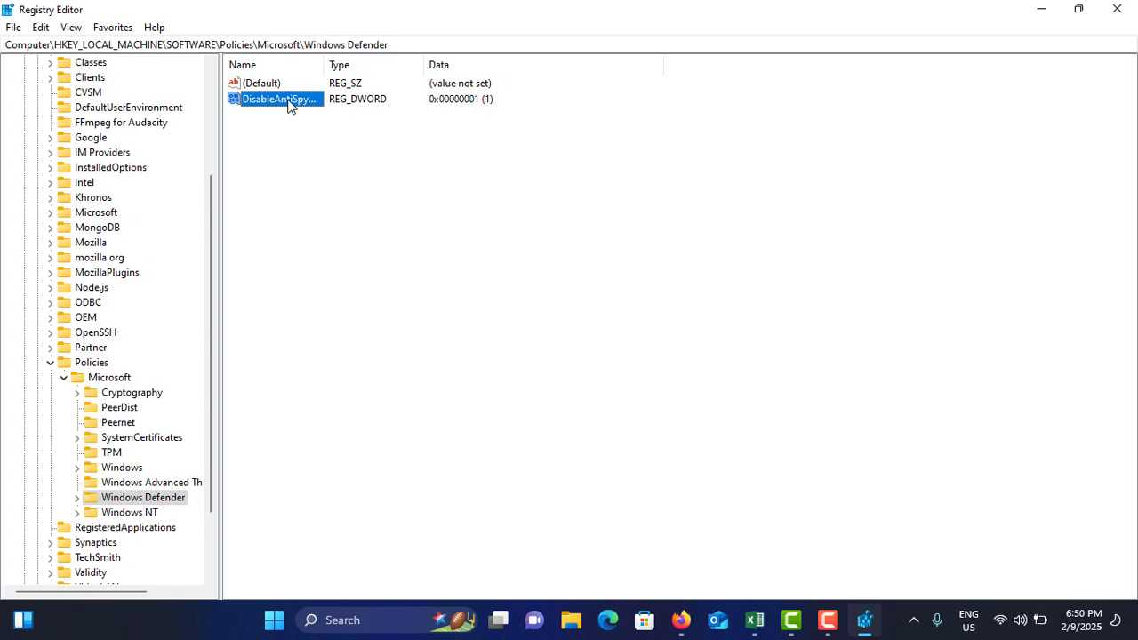
- Delete the DWORD value whose name starts with "DisableAntiSpy" from the Windows Defender key, and close the Registry Editor
{"action": "key", "text": "Delete"}
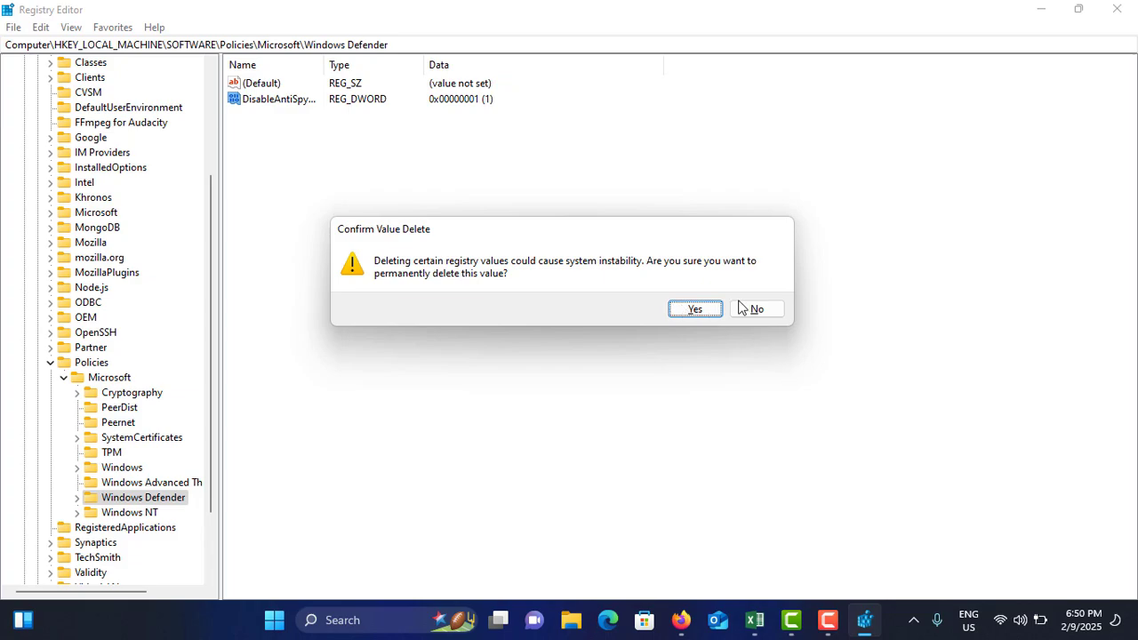
{"action": "left_click", "coordinate": [698, 311]}
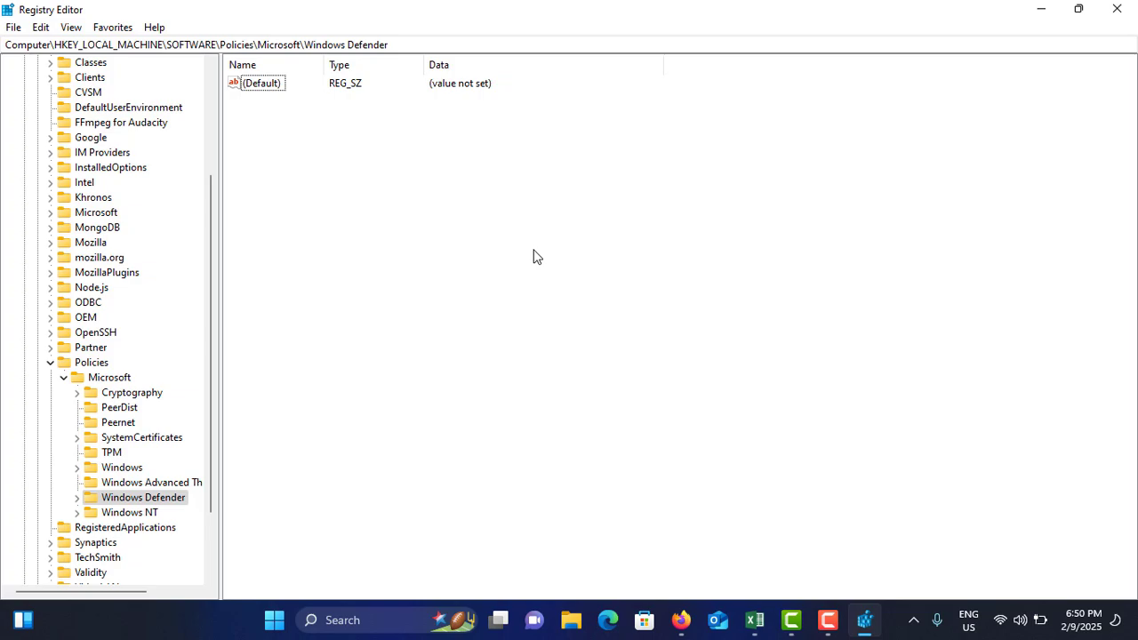
{"action": "left_click", "coordinate": [536, 257]}
{"action": "left_click", "coordinate": [1119, 9]}
{"action": "left_click", "coordinate": [919, 188]}
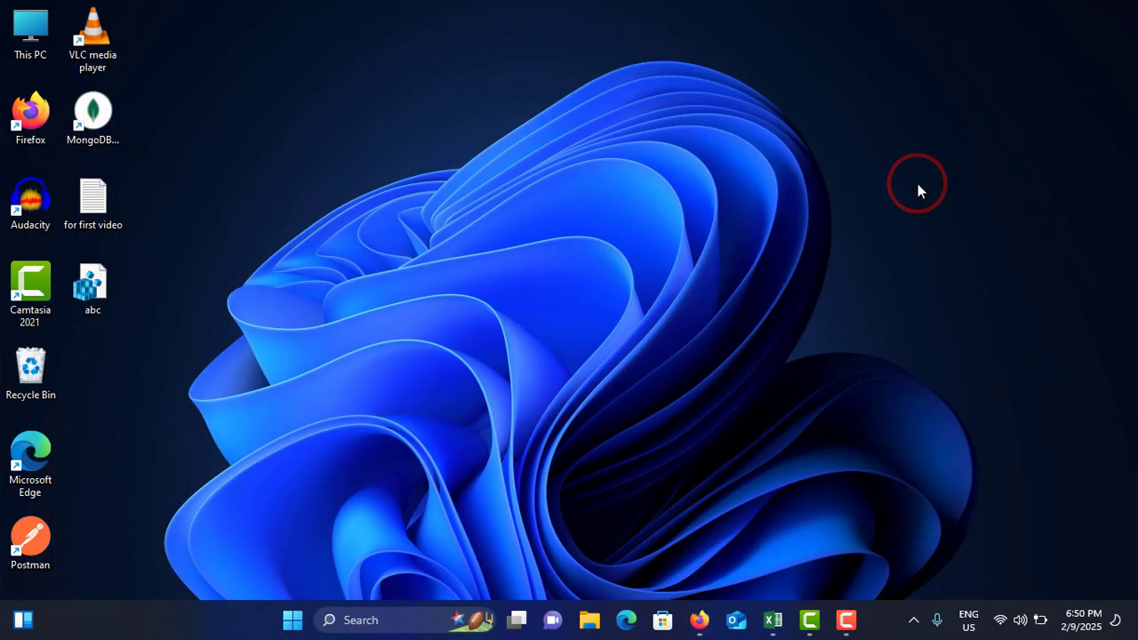